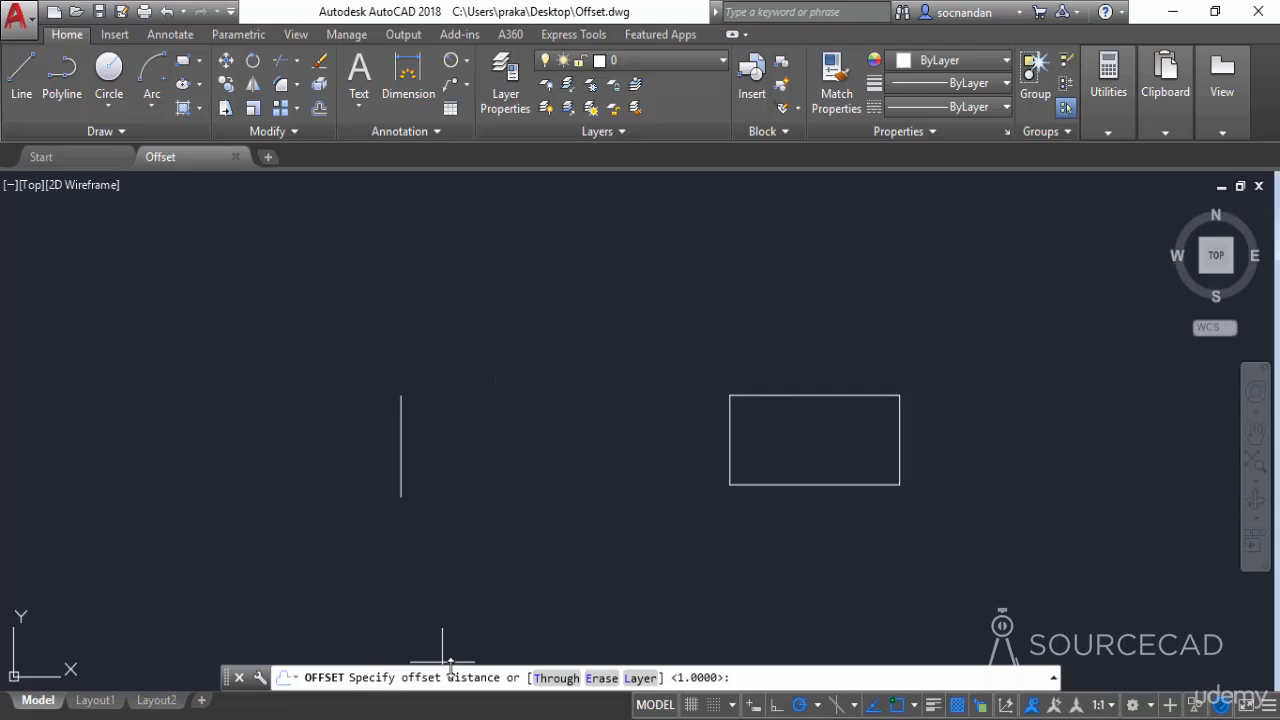
Offset the vertical line by 2 units toward the rectangle, offsetting each newest copy in turn to make four copies
type("2")
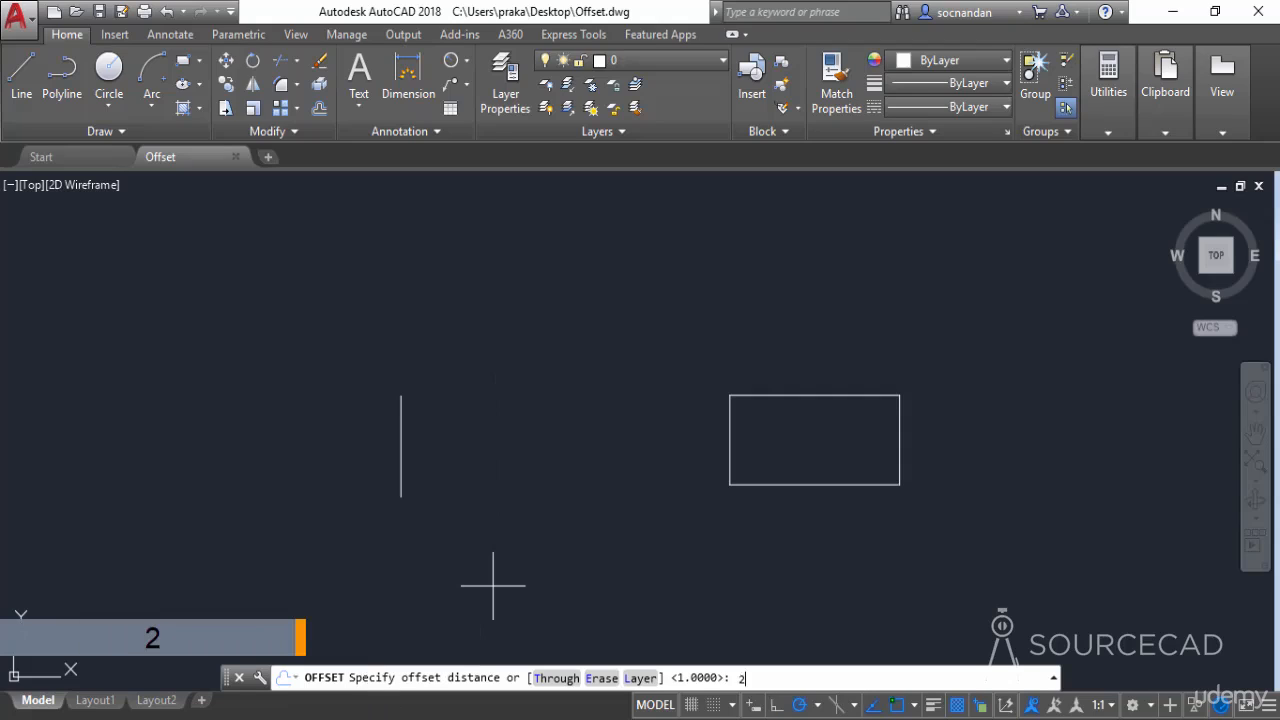
key("Return")
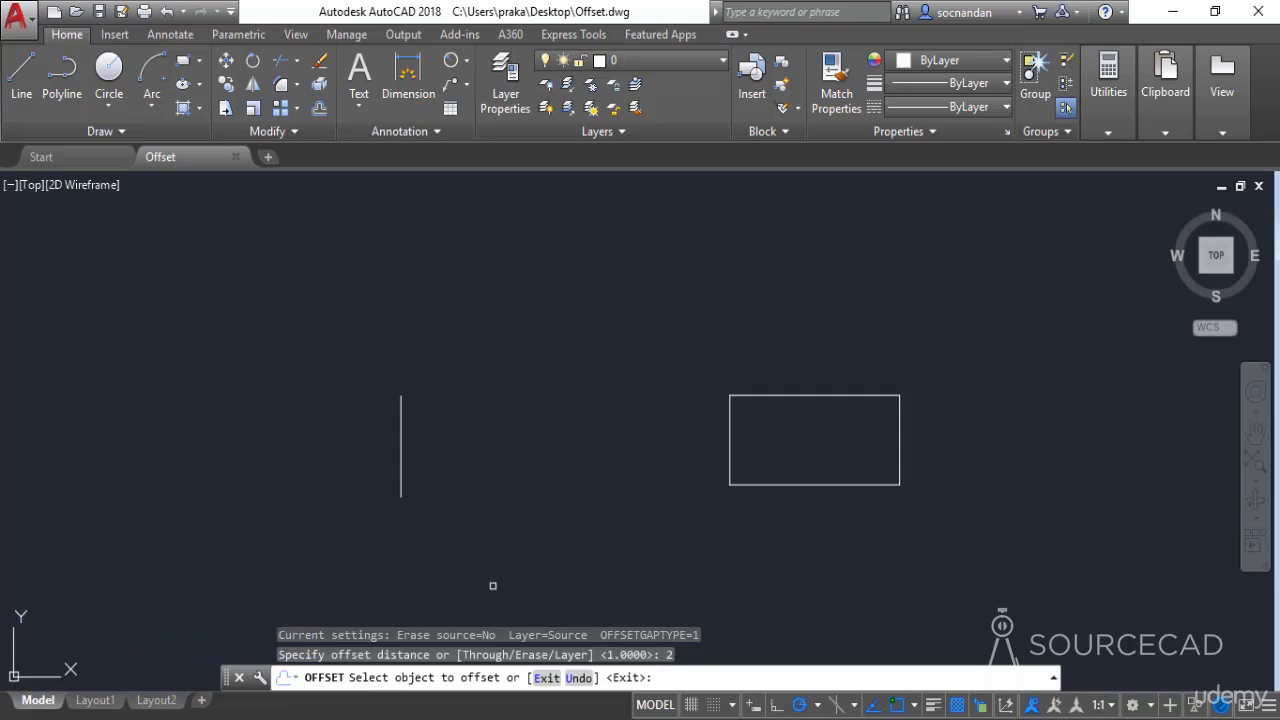
left_click(401, 430)
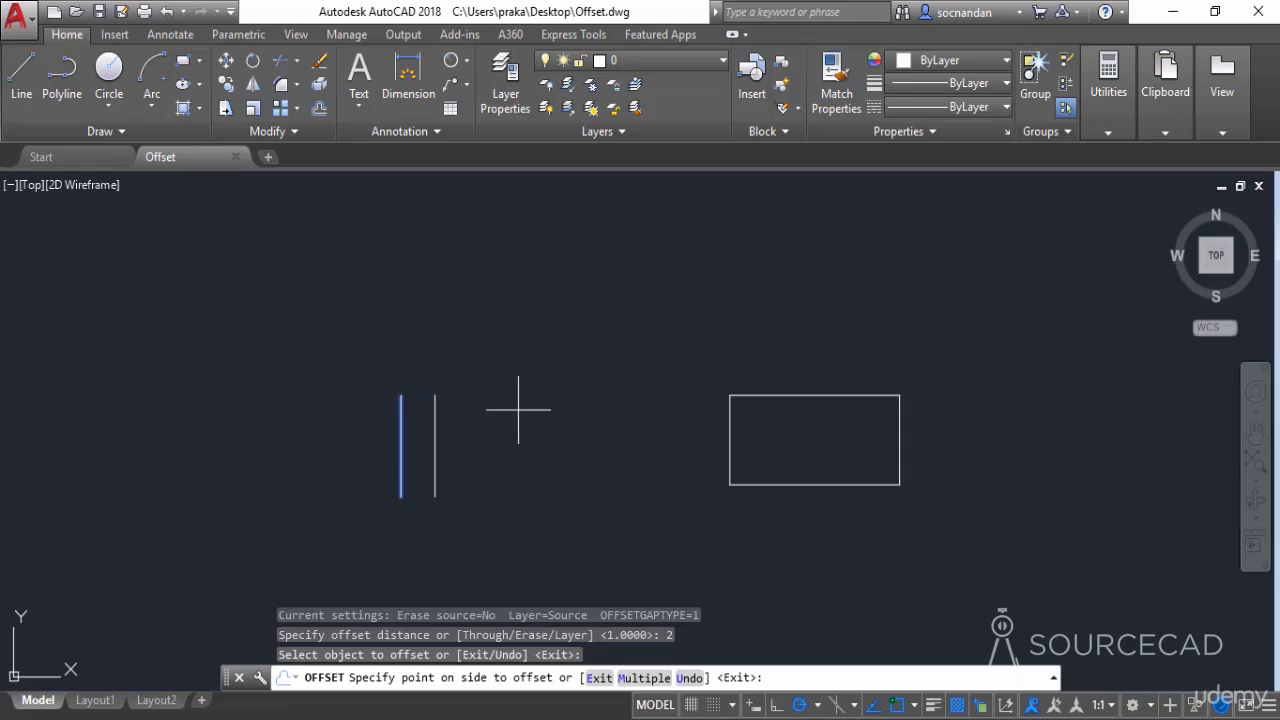
left_click(553, 446)
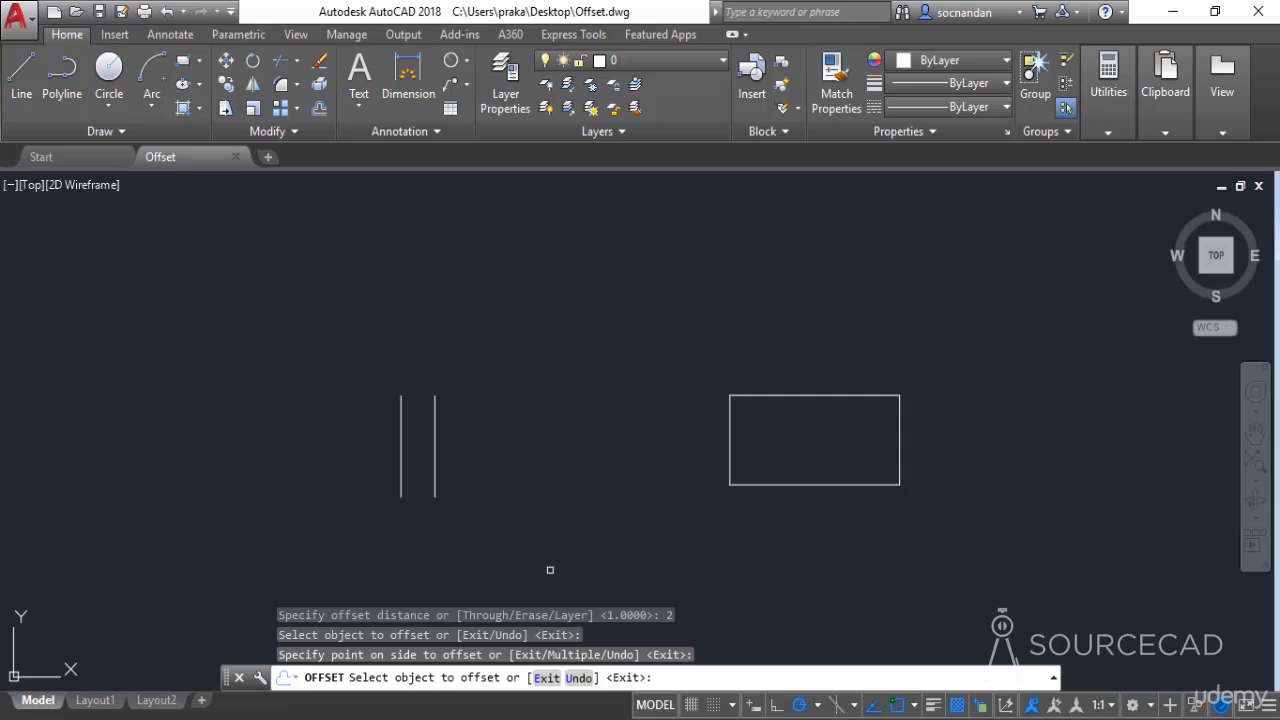
left_click(435, 424)
left_click(530, 424)
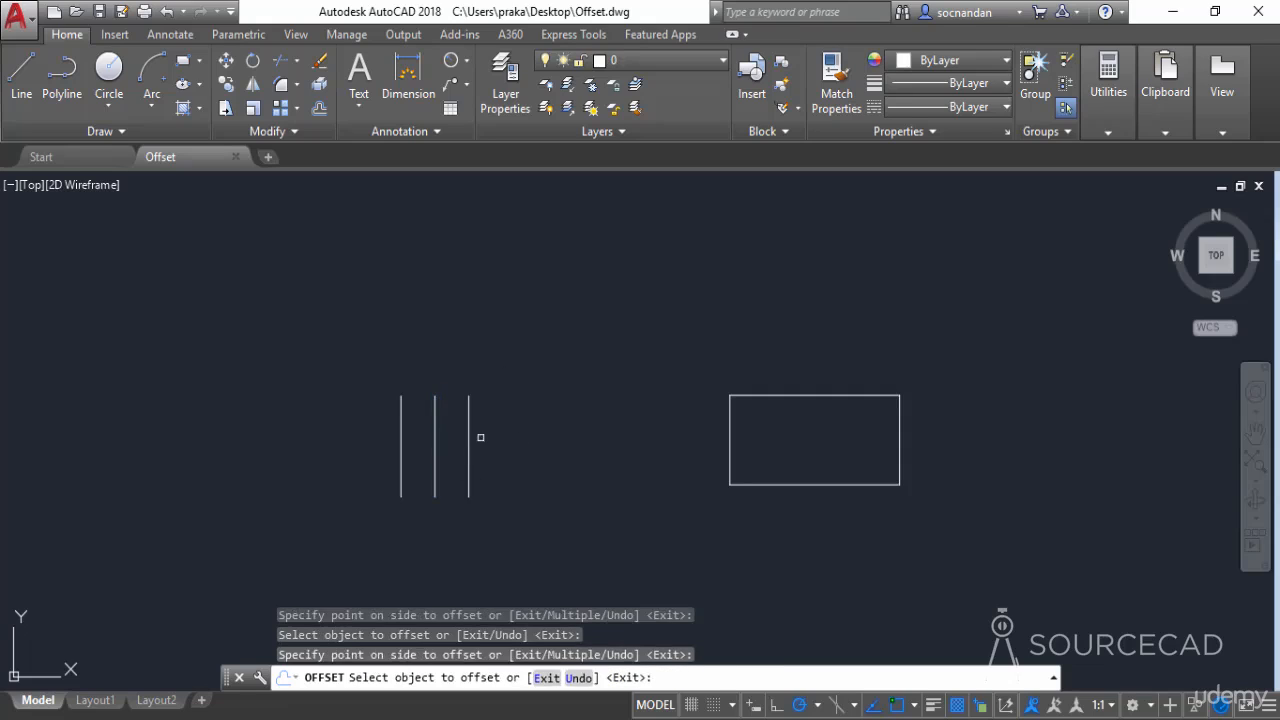
left_click(469, 429)
left_click(503, 426)
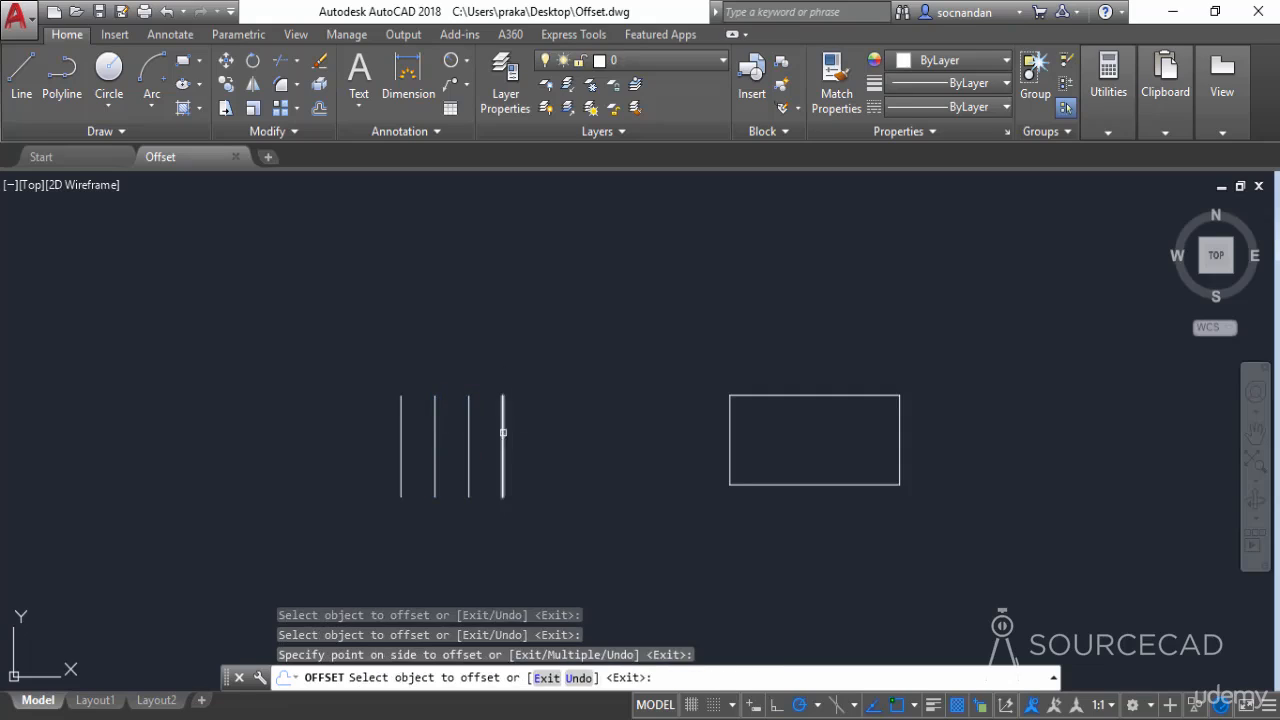
left_click(503, 440)
left_click(534, 420)
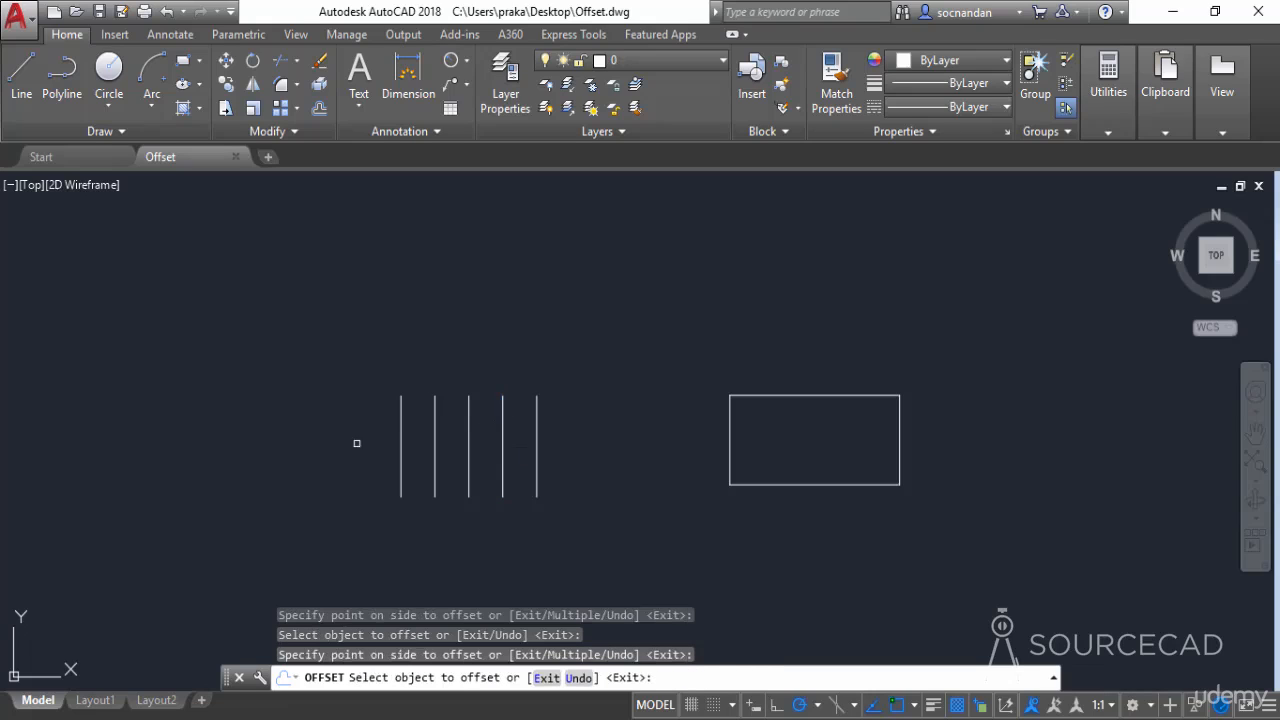
Offset two more copies 2 units apart on the original line's side away from the rectangle, and undo all the offset copies
left_click(406, 408)
left_click(366, 428)
left_click(367, 430)
left_click(330, 436)
key("Escape")
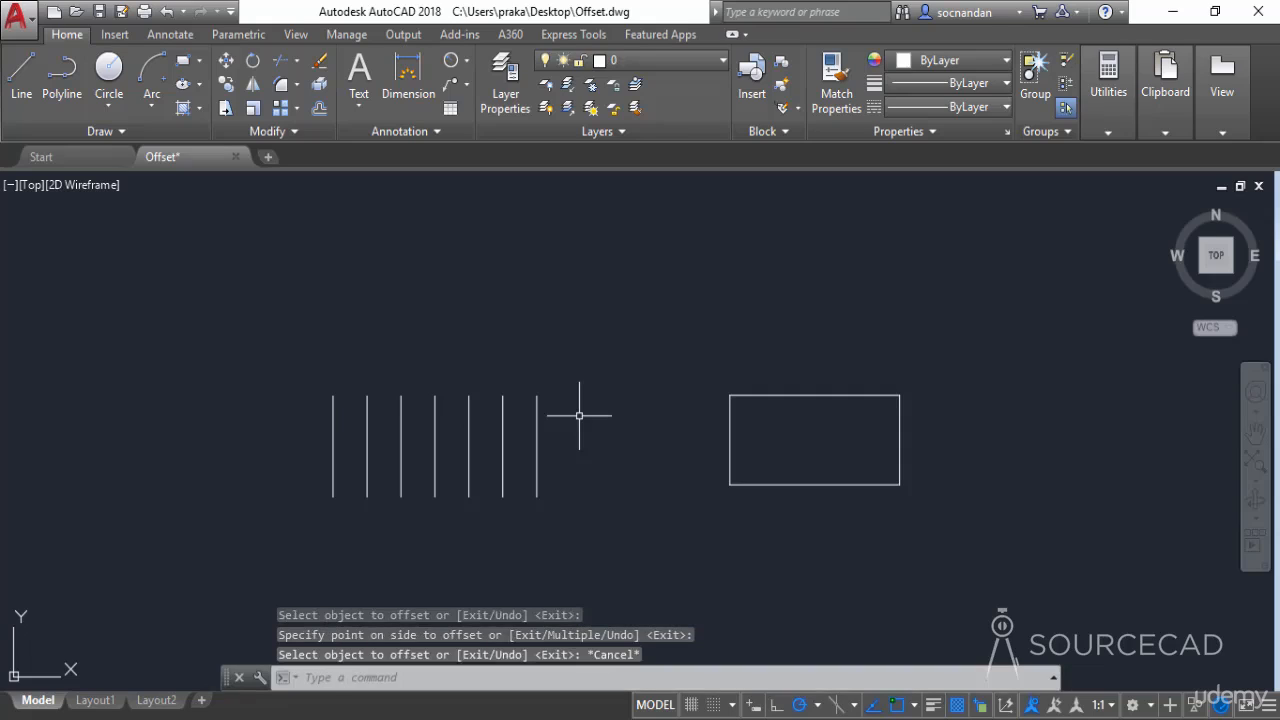
key("ctrl+z")
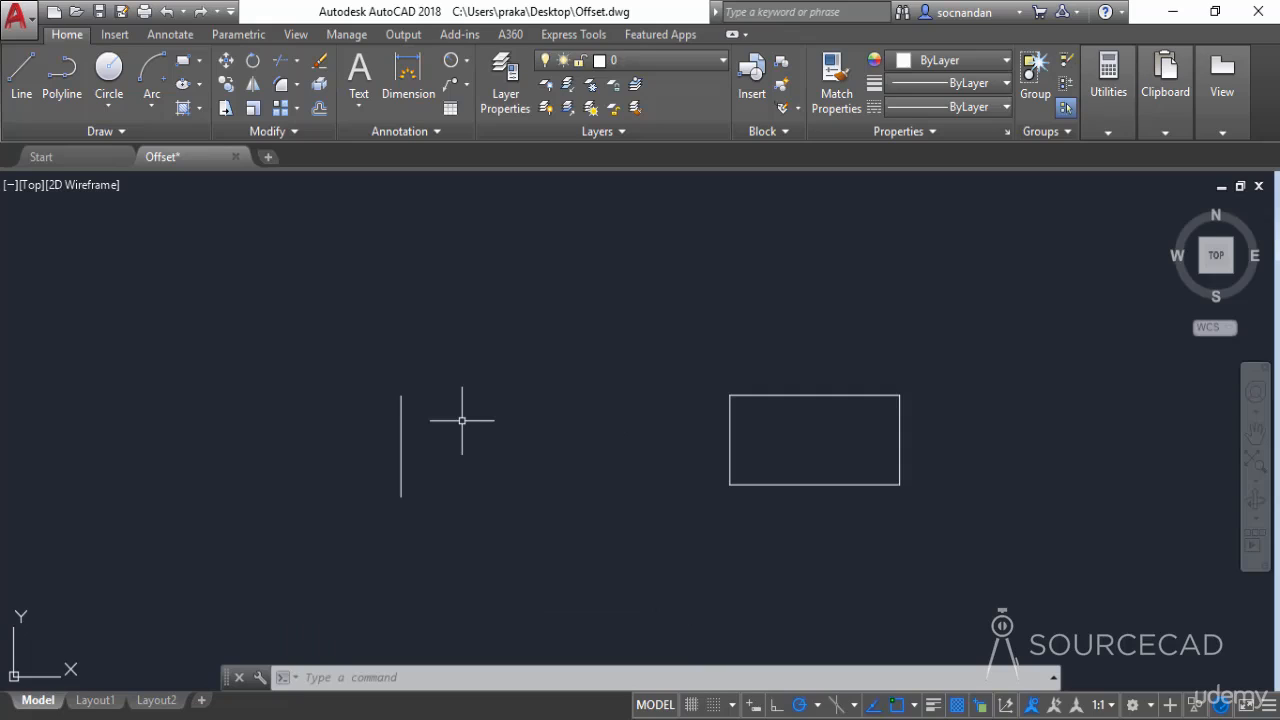
Offset the vertical line by 2 units with the Multiple option, placing six copies toward the rectangle
left_click(319, 109)
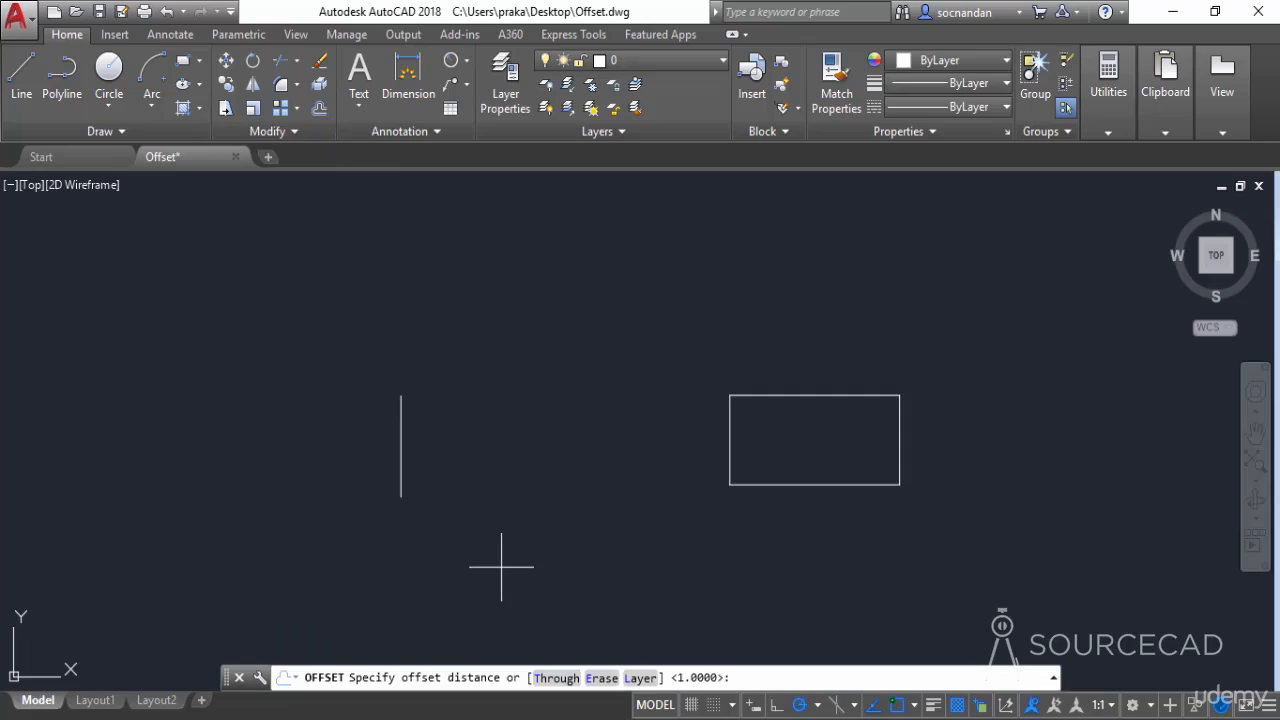
type("2")
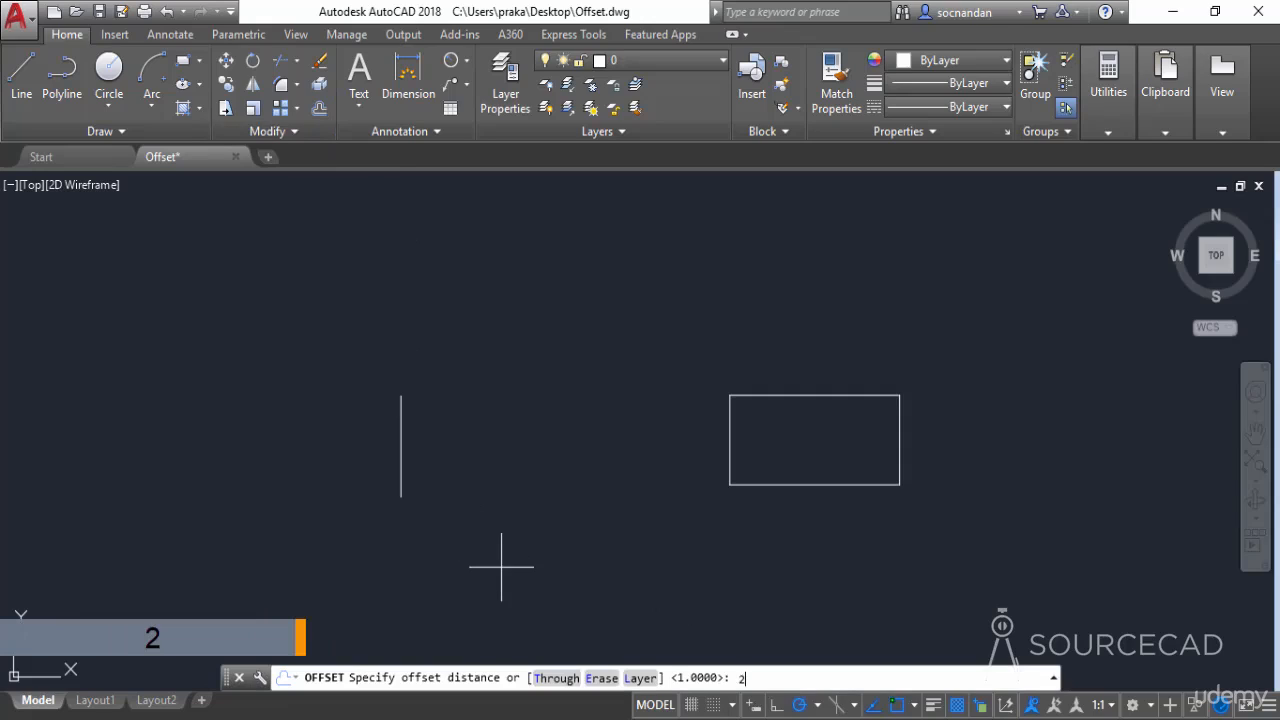
key("Return")
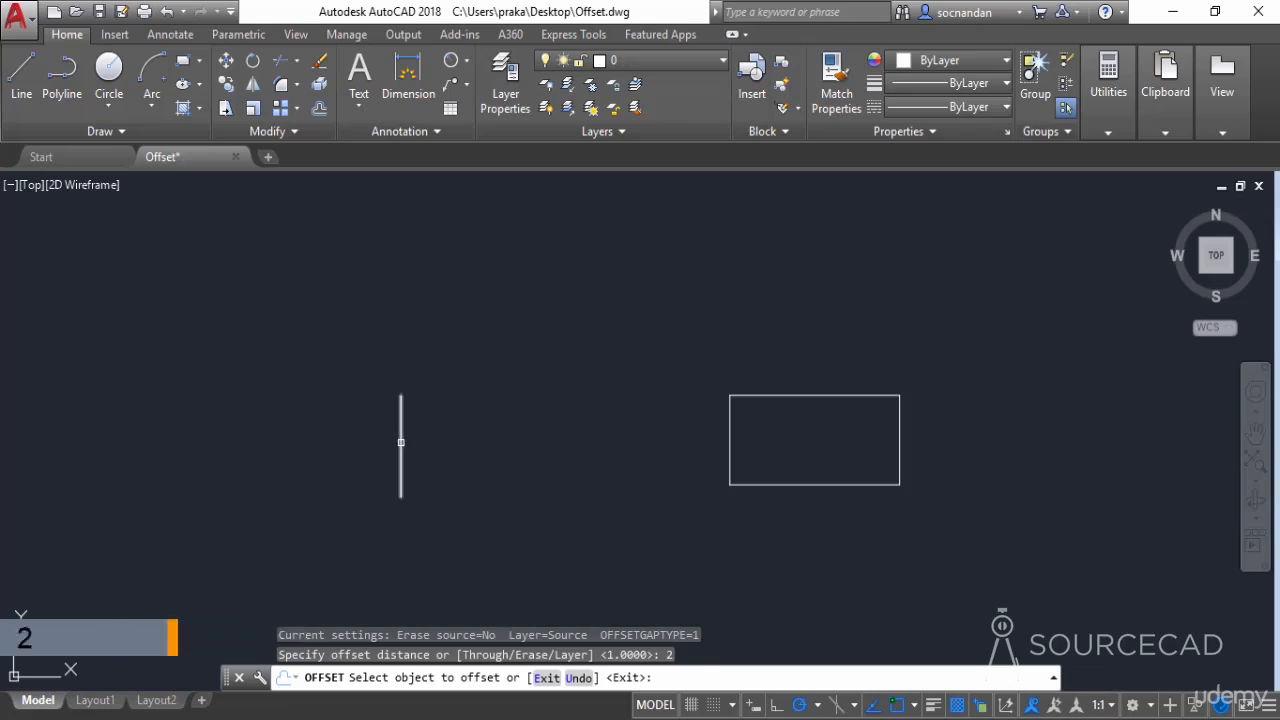
left_click(401, 447)
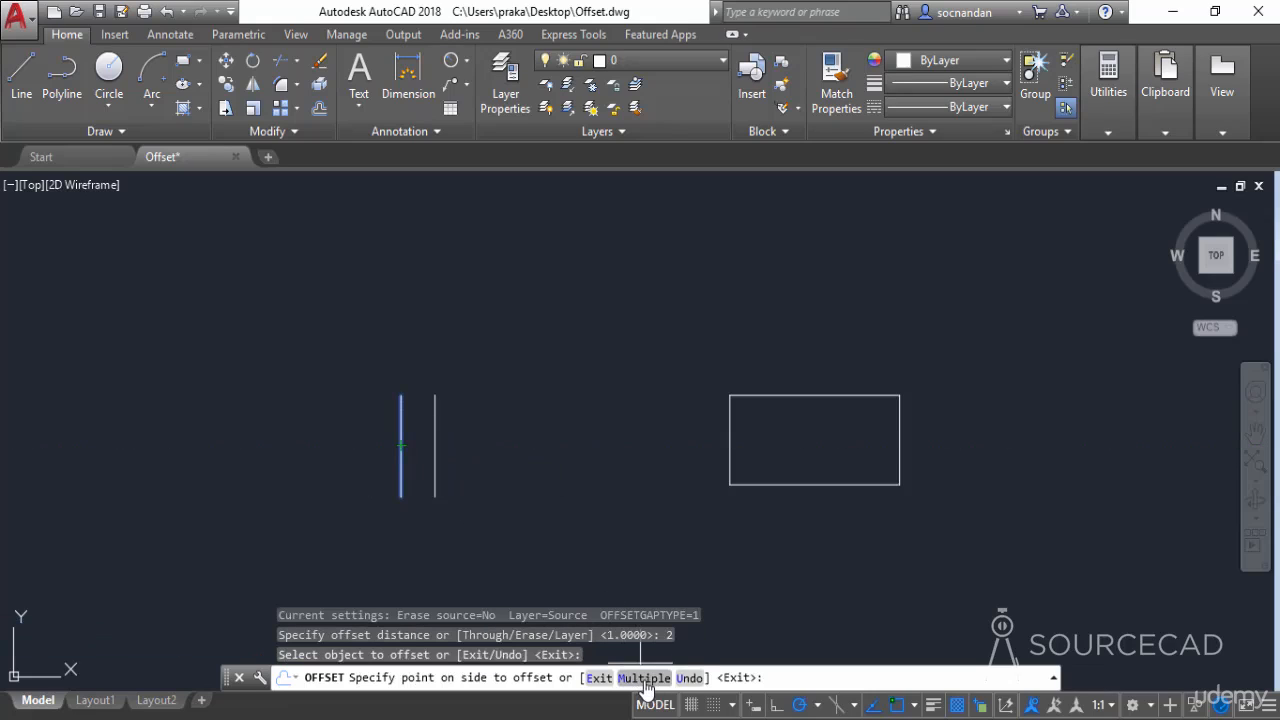
left_click(644, 678)
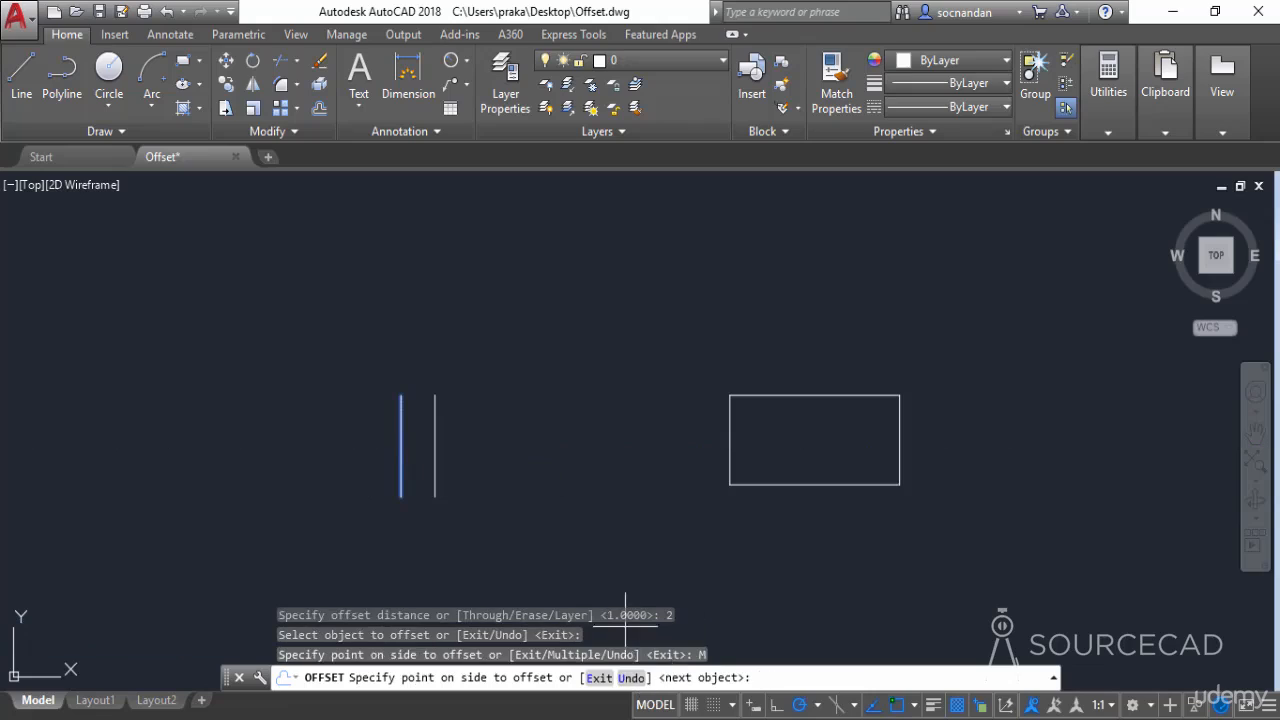
left_click(526, 435)
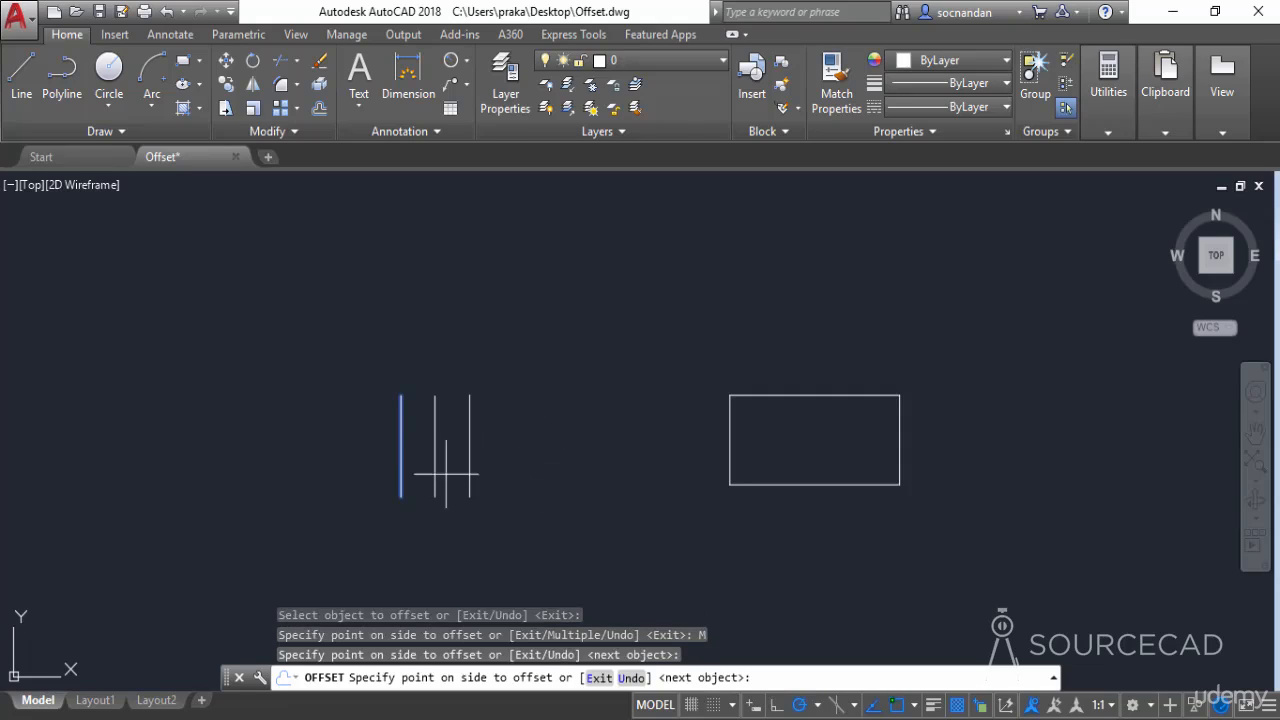
left_click(537, 451)
left_click(605, 446)
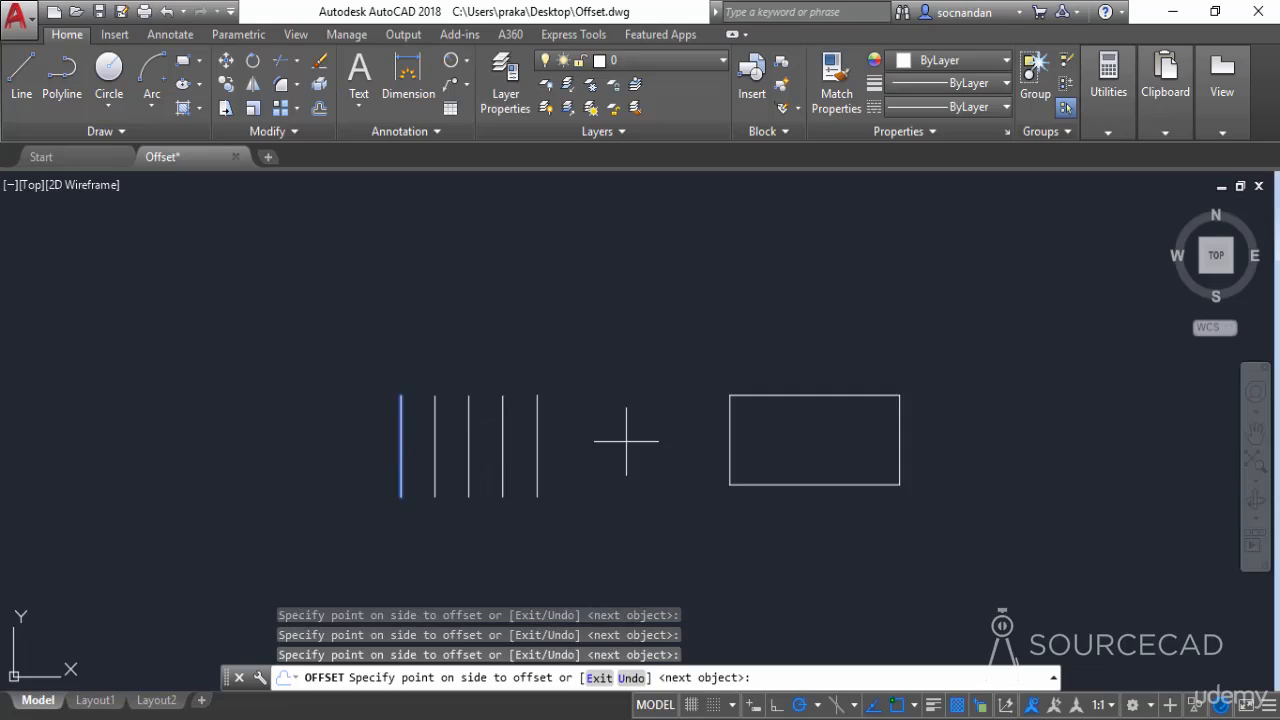
left_click(645, 440)
left_click(669, 436)
left_click(686, 452)
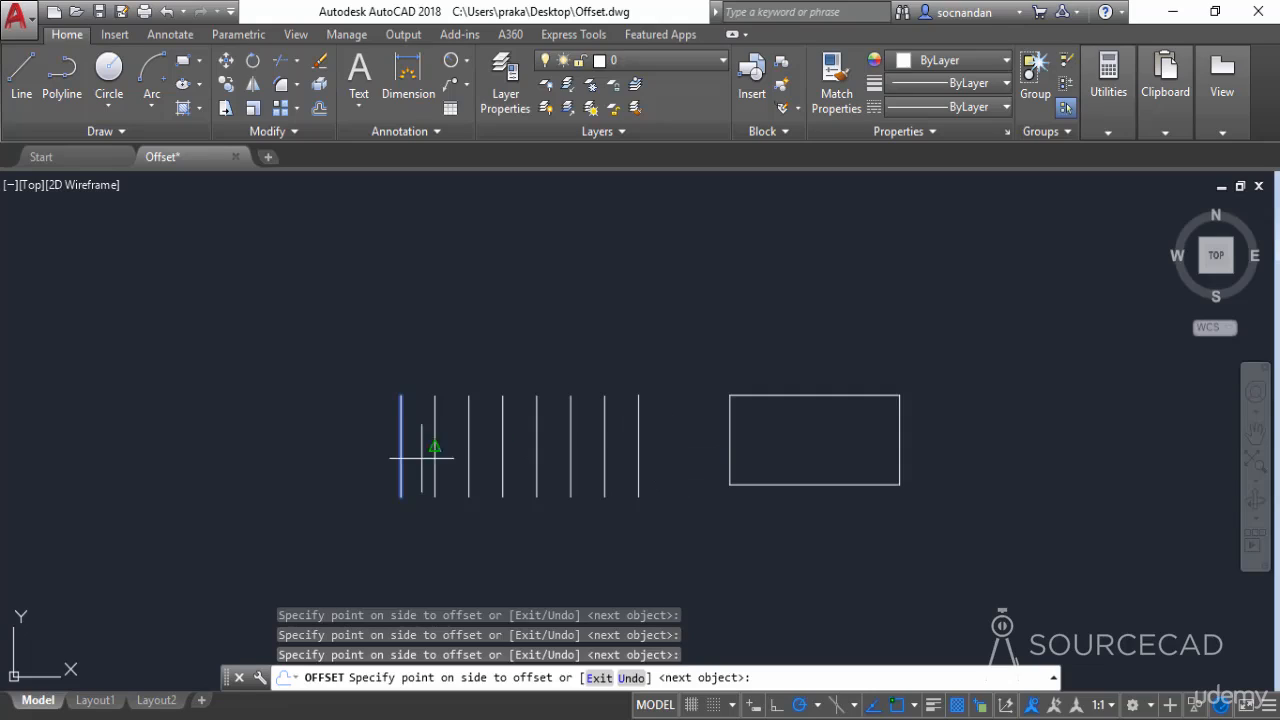
Place four more multiple-offset copies on the line's side away from the rectangle, and undo the whole multiple offset
left_click(327, 457)
left_click(262, 451)
left_click(205, 462)
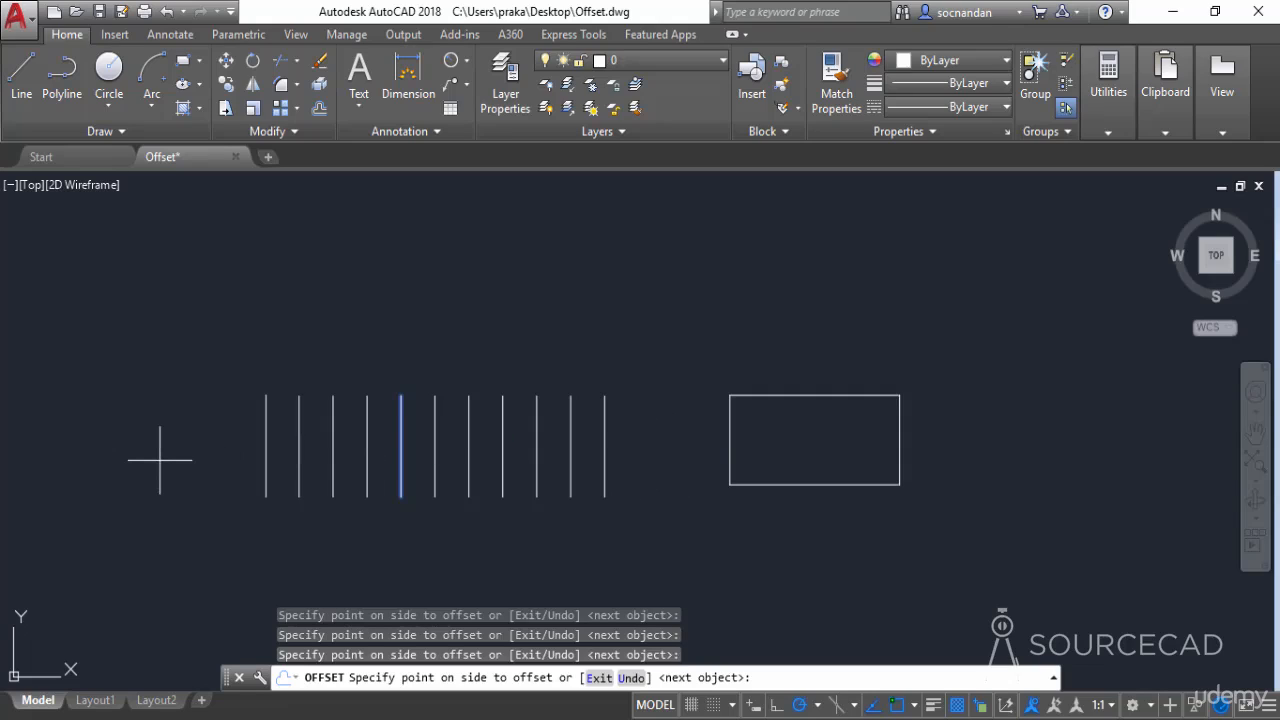
left_click(160, 459)
key("Escape")
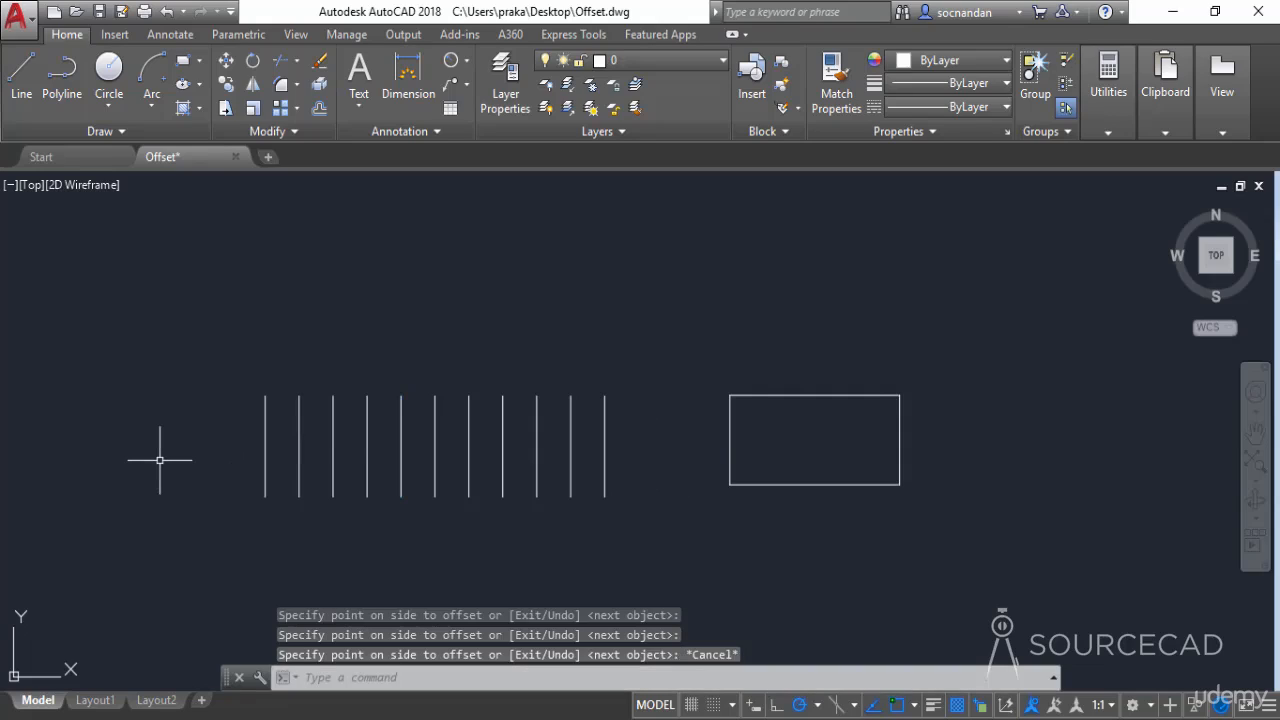
key("ctrl+z")
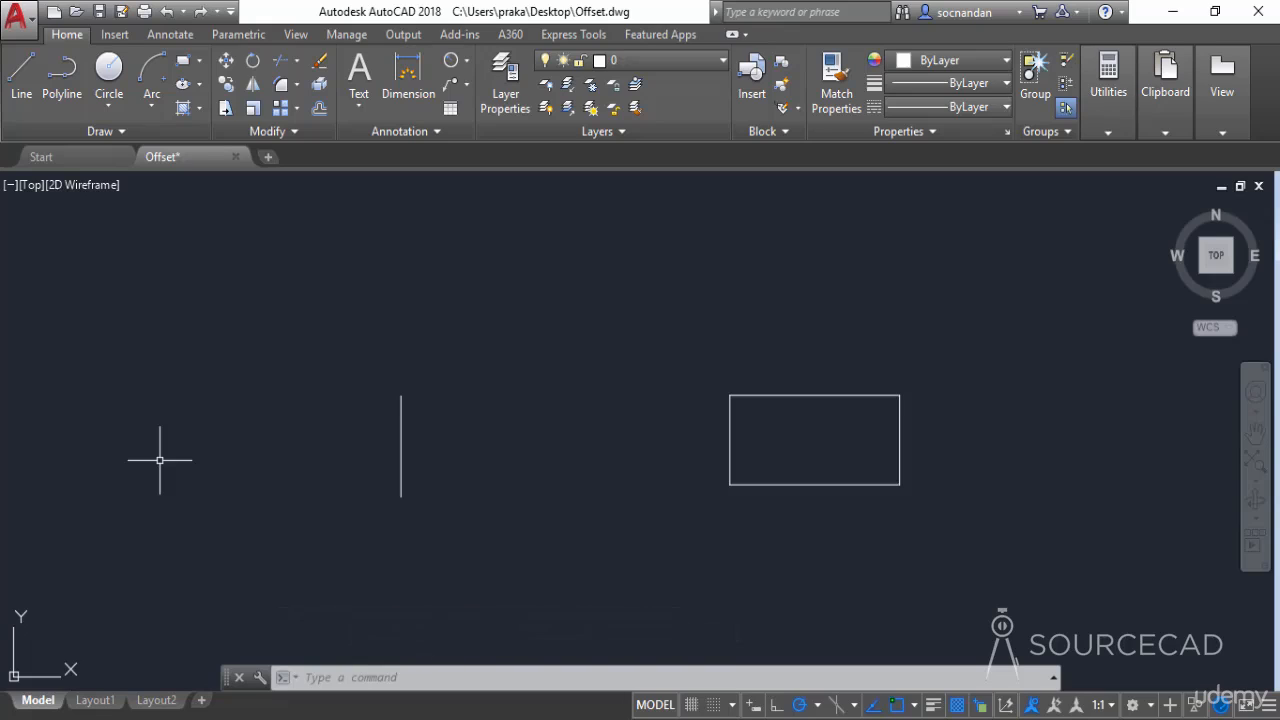
Offset the vertical line with the Through option to a freely picked point toward the rectangle, and offset that copy farther the same way
left_click(318, 109)
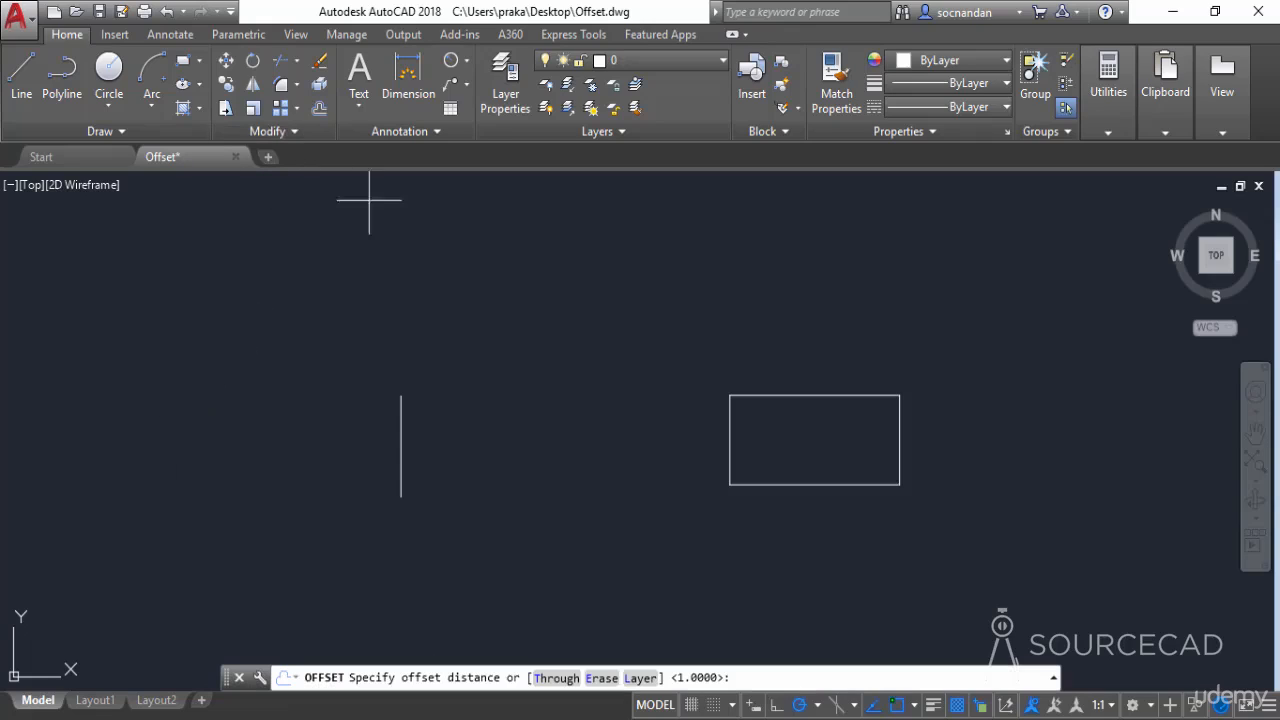
left_click(557, 680)
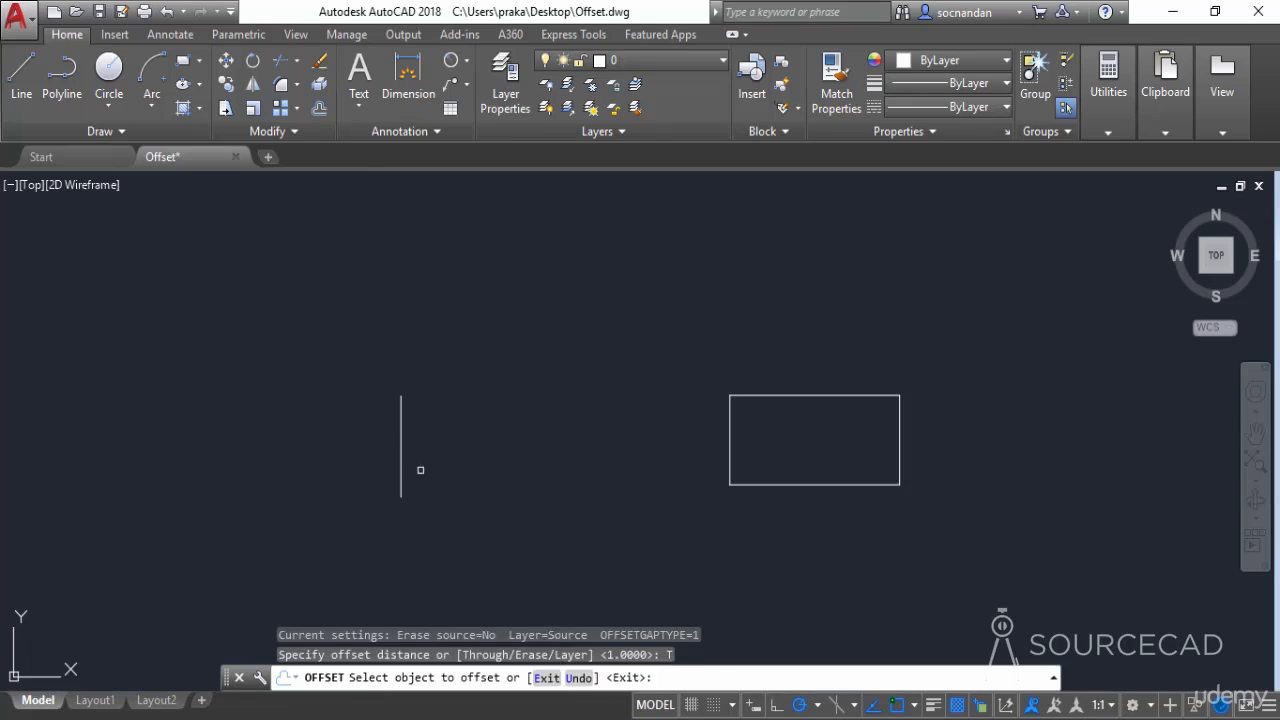
left_click(402, 444)
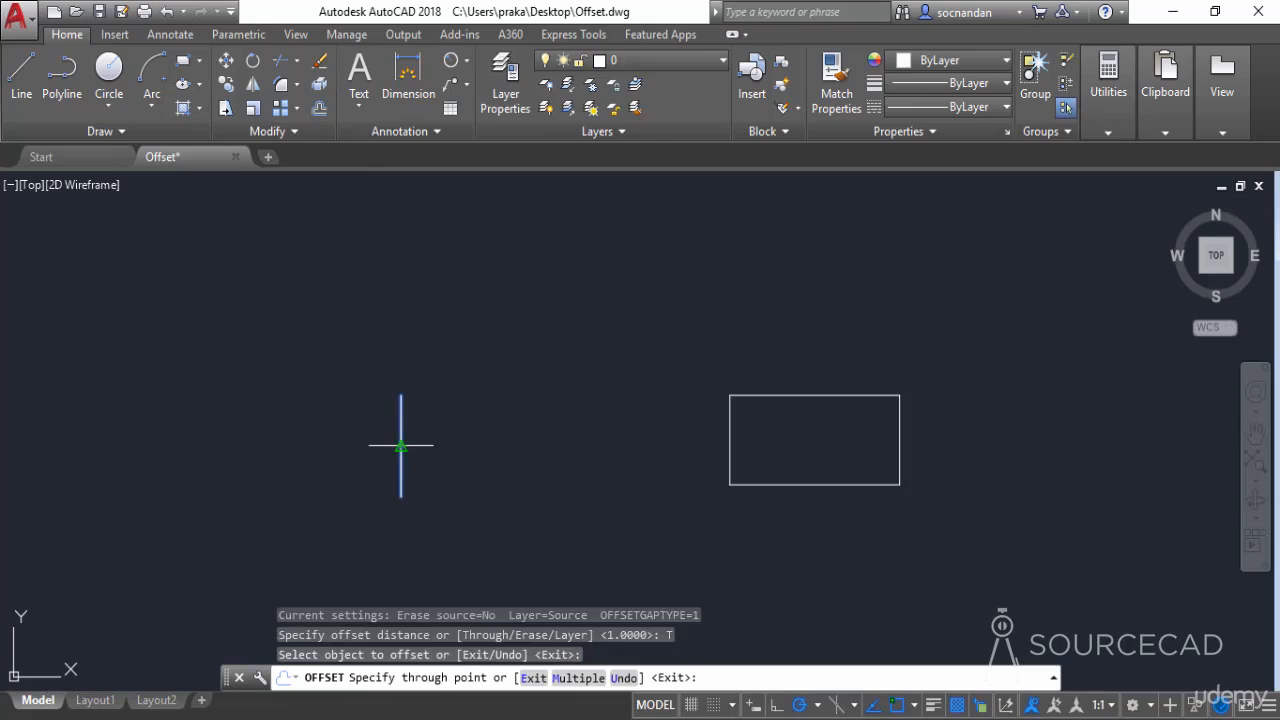
left_click(456, 445)
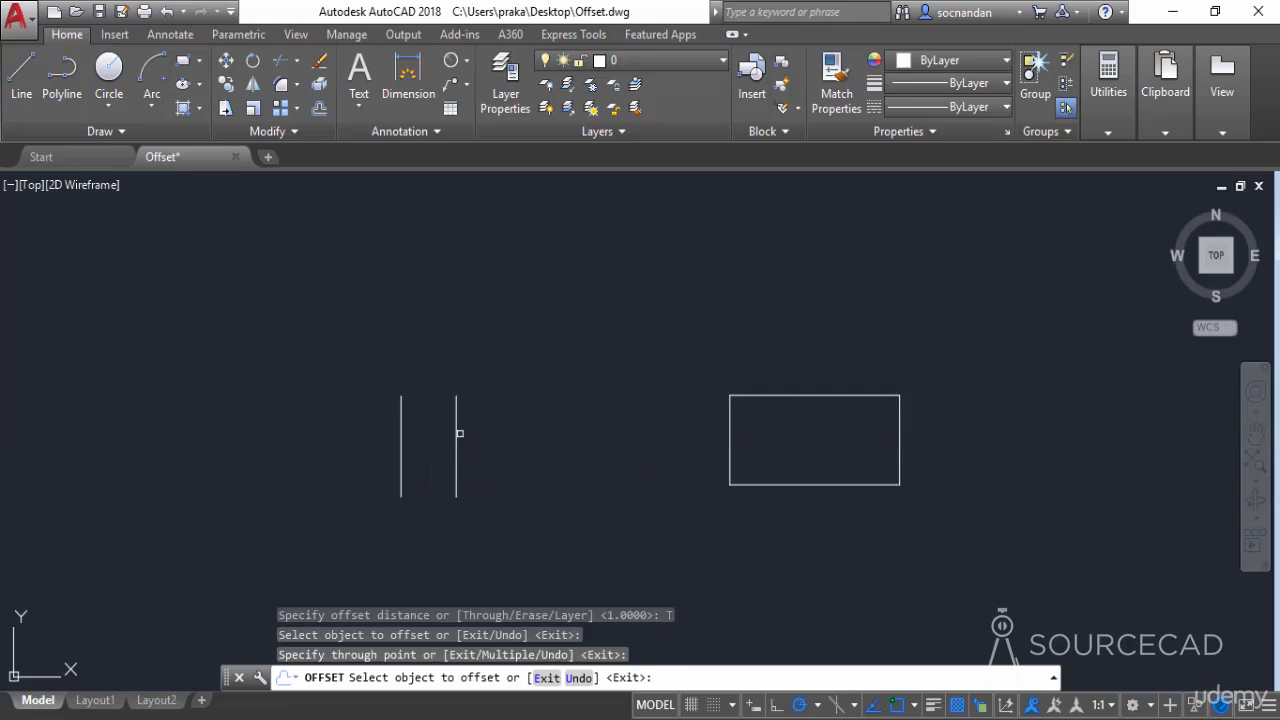
left_click(459, 426)
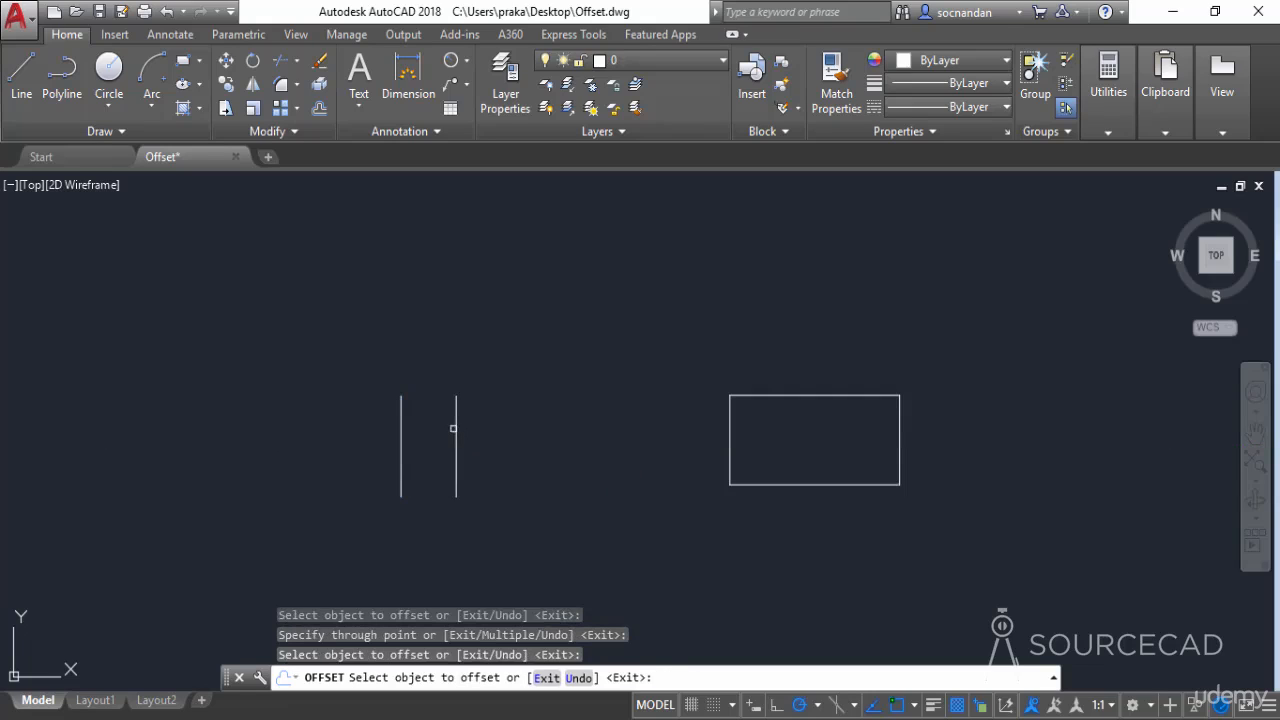
left_click(544, 440)
Offset the original line through a point away from the rectangle, offset that copy back between the two, and undo all the Through offsets
left_click(401, 428)
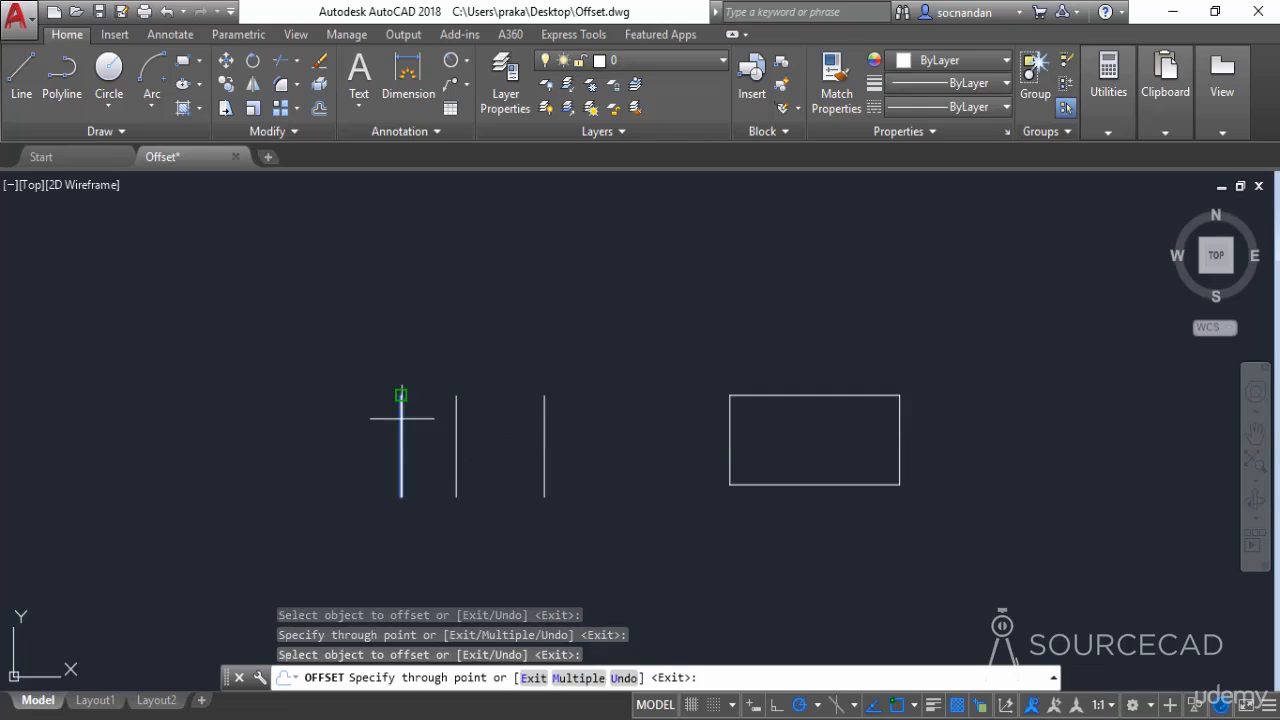
left_click(275, 425)
left_click(274, 411)
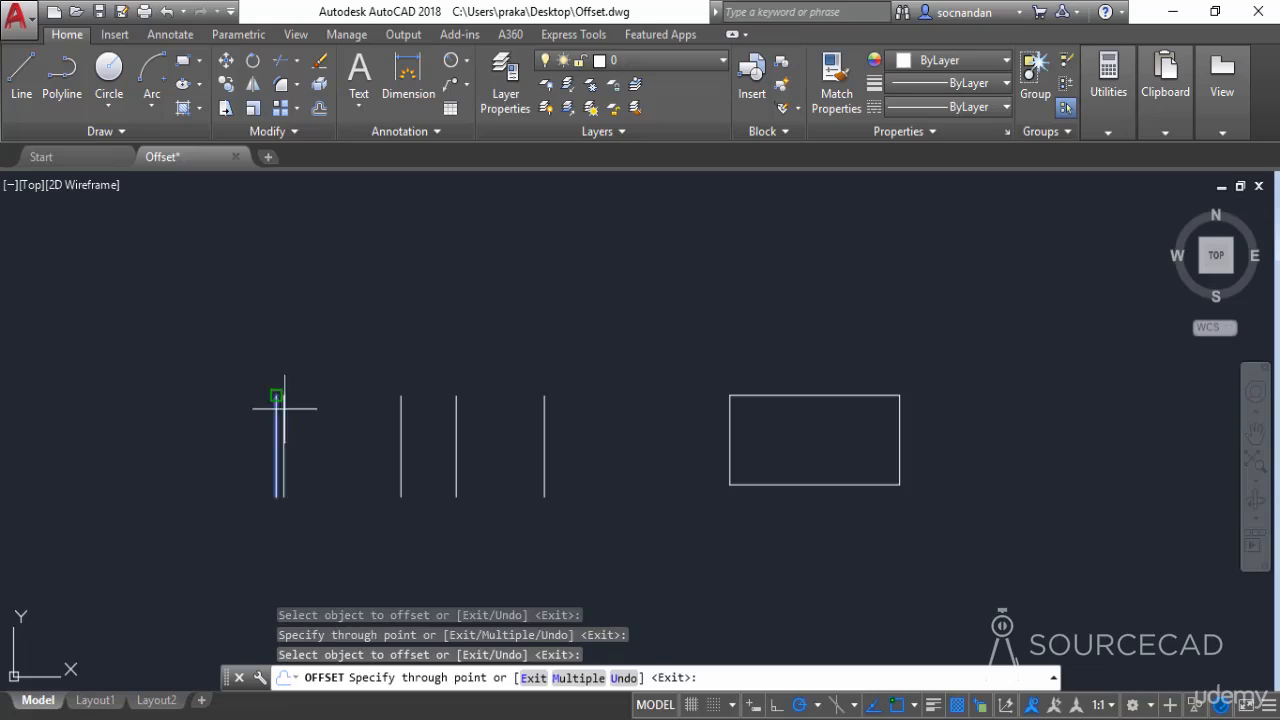
left_click(357, 416)
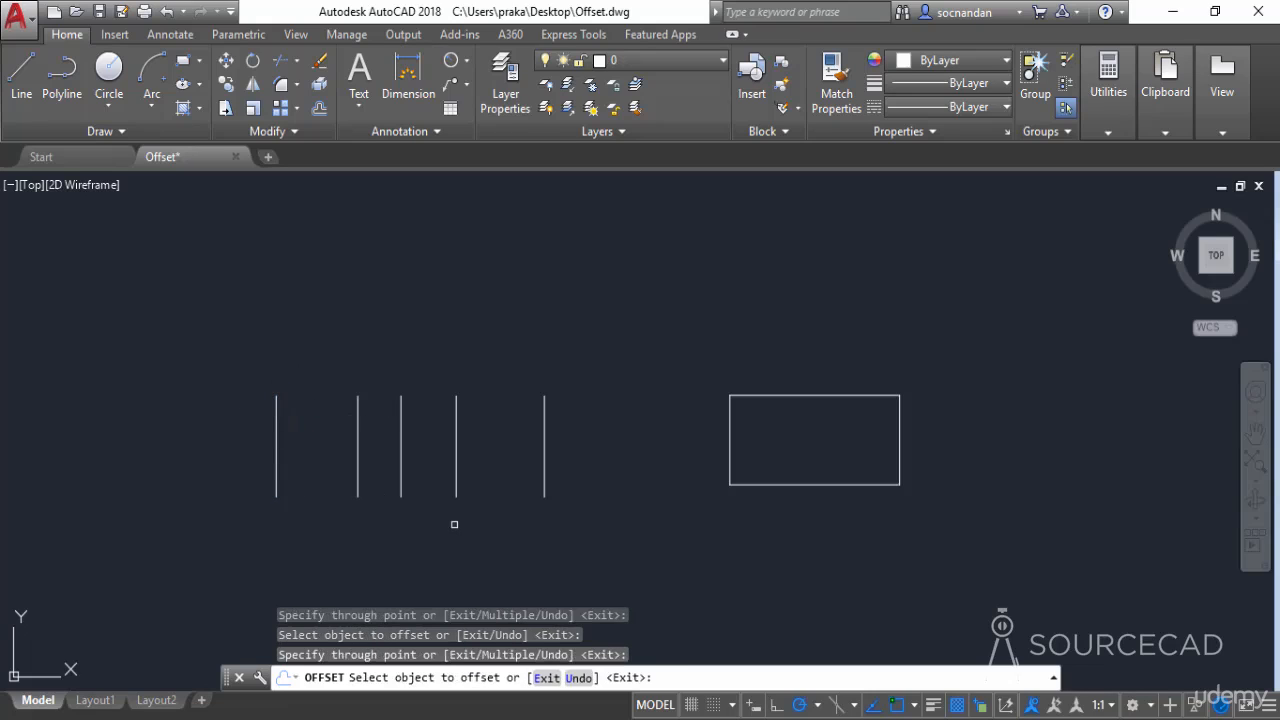
key("Escape")
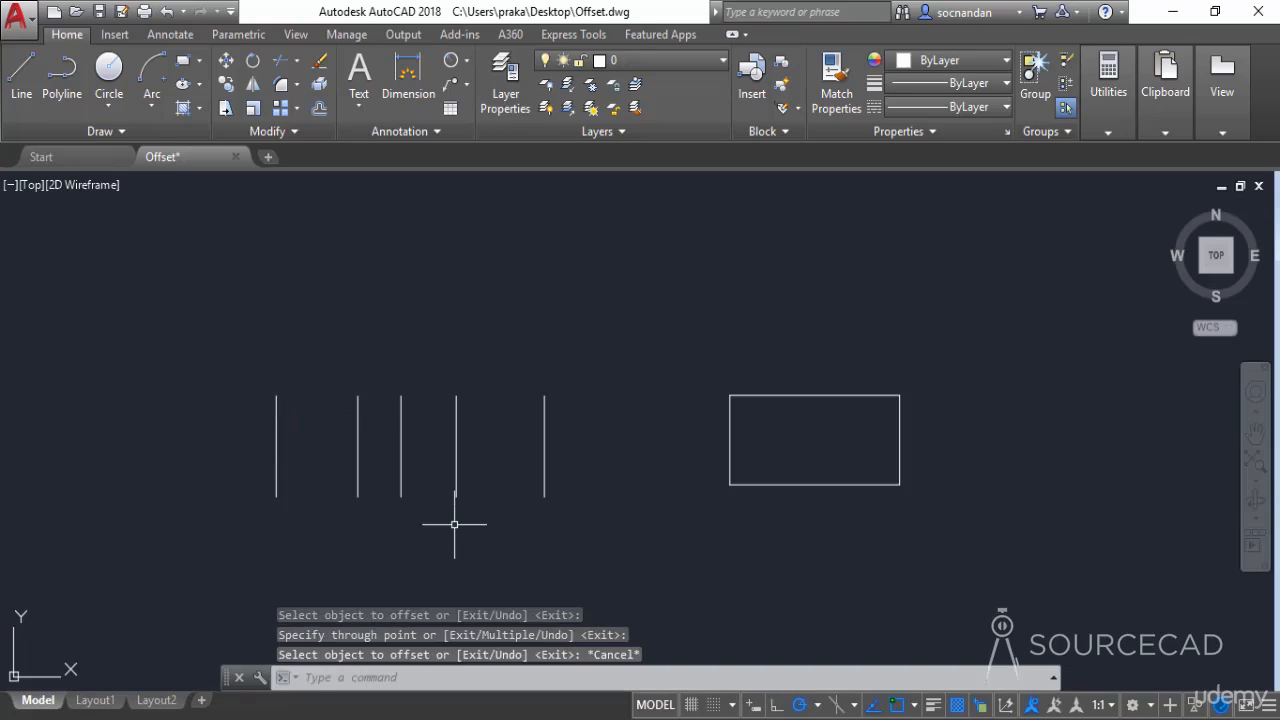
key("ctrl+z")
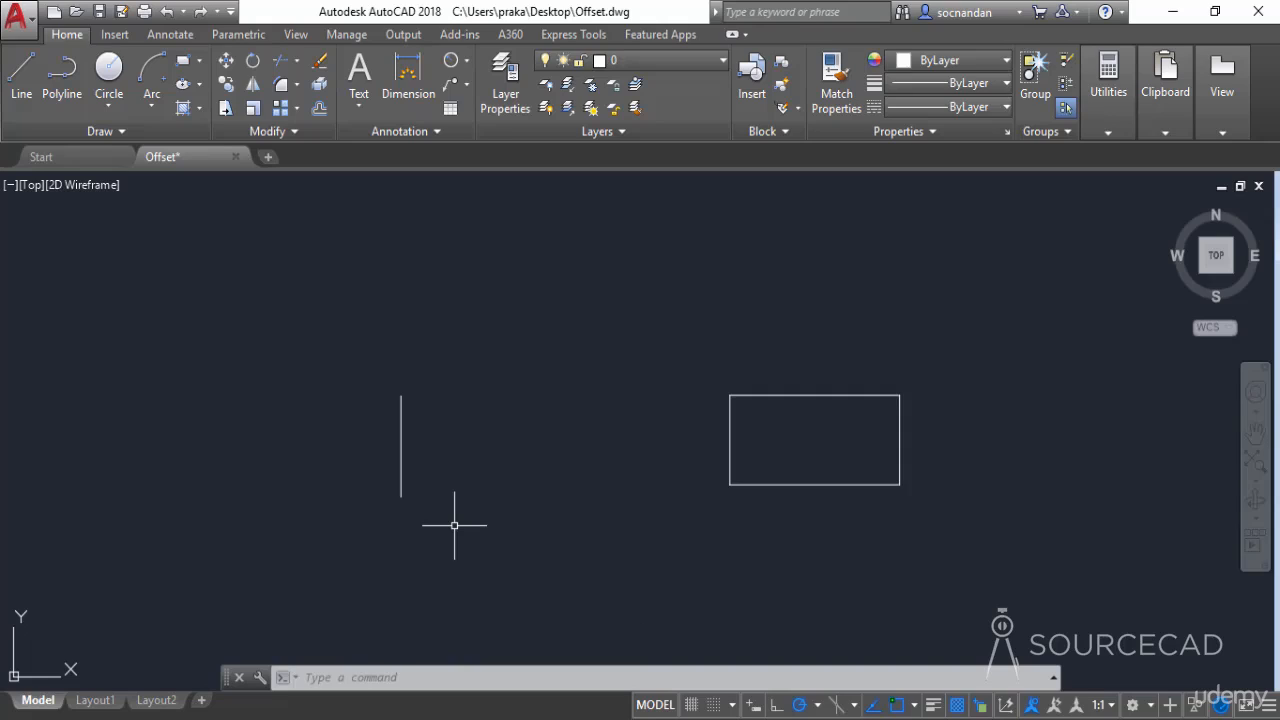
Offset the vertical line by 2 units toward the rectangle with the Erase source option set to Yes
left_click(320, 108)
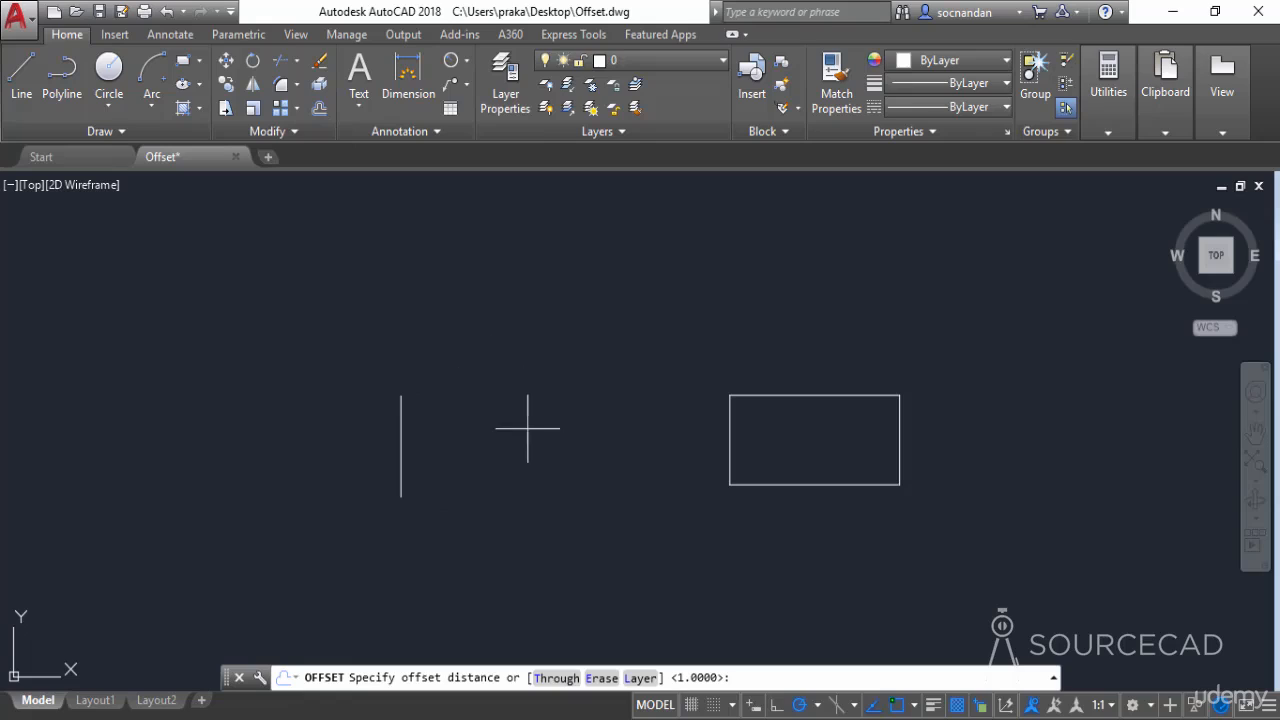
left_click(601, 679)
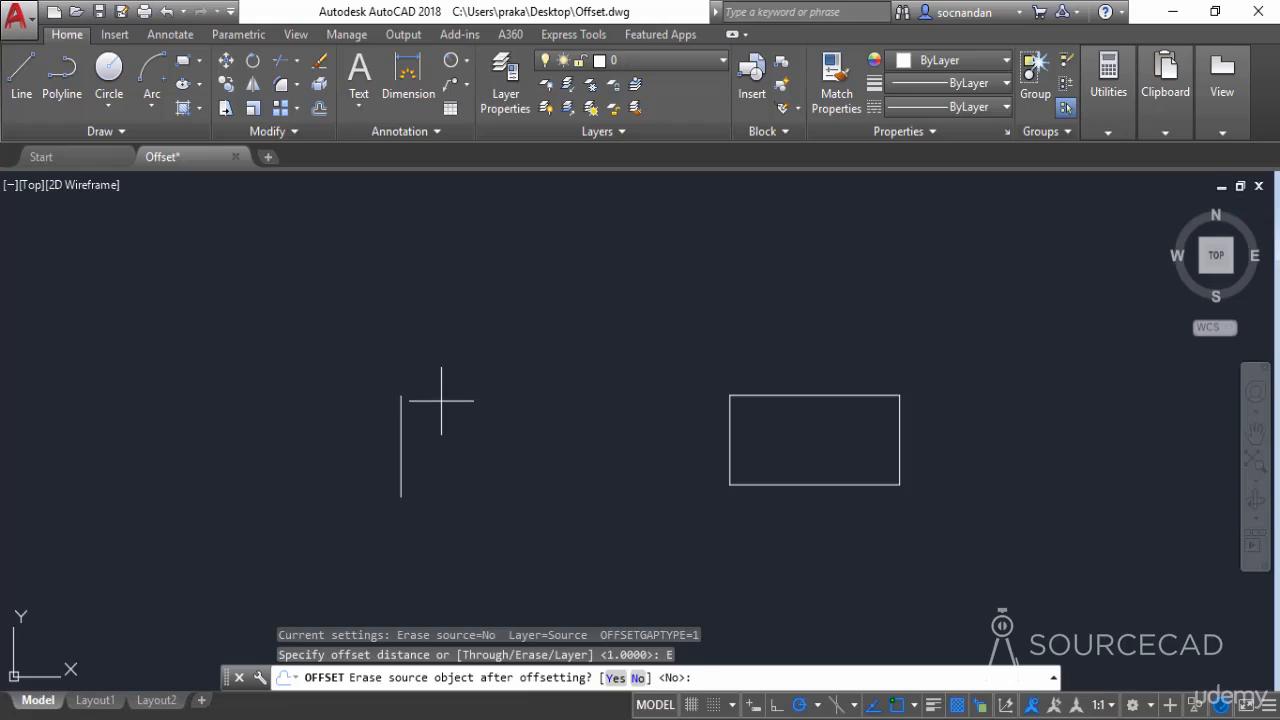
left_click(614, 678)
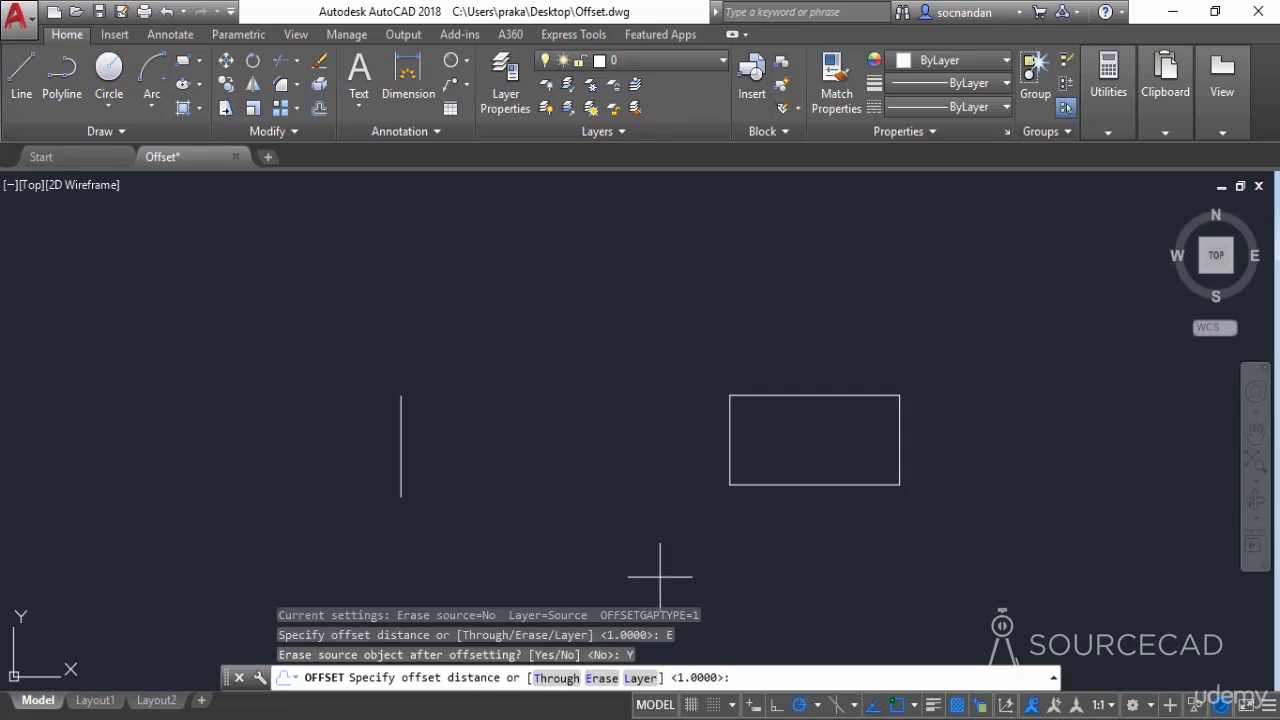
type("2")
key("Return")
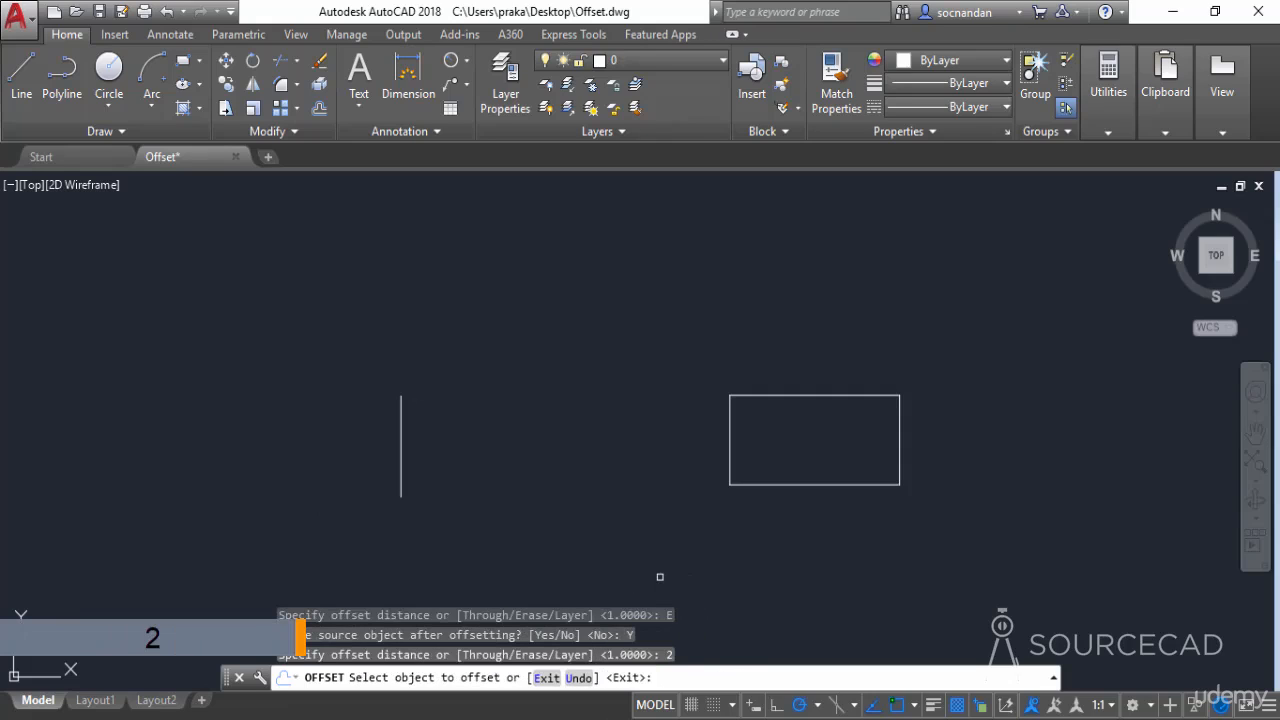
left_click(401, 405)
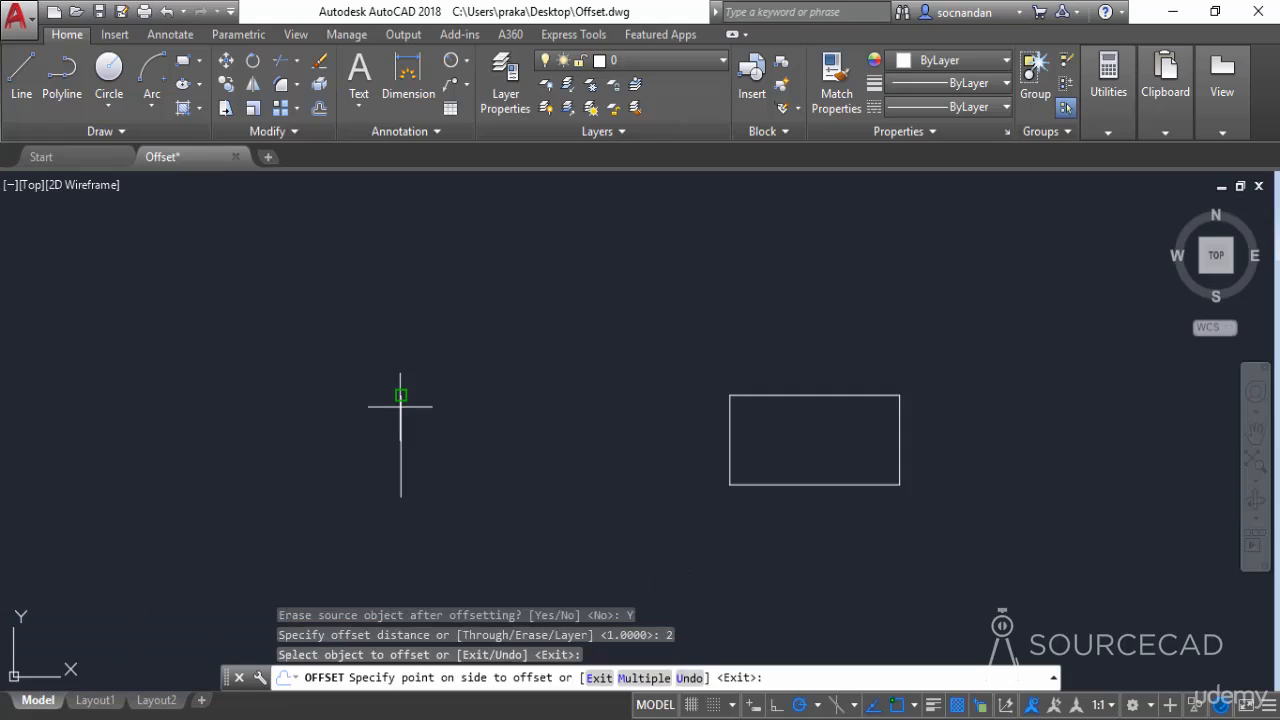
left_click(552, 419)
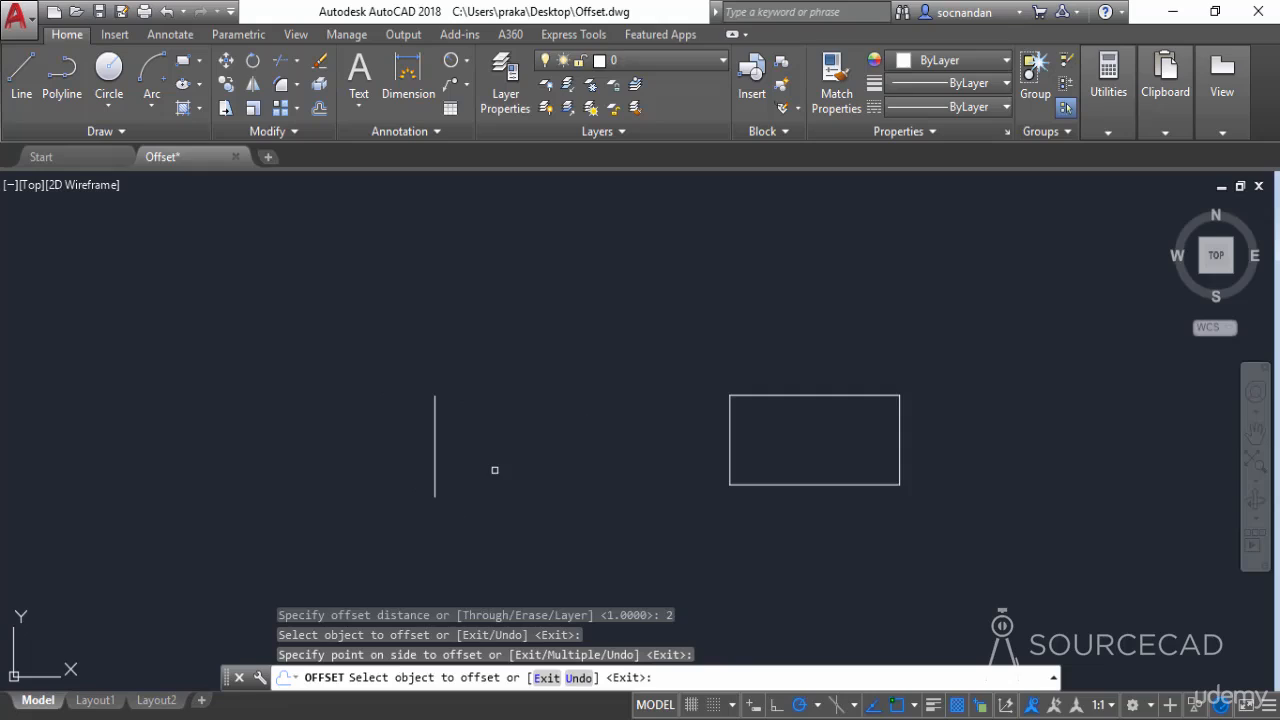
key("Escape")
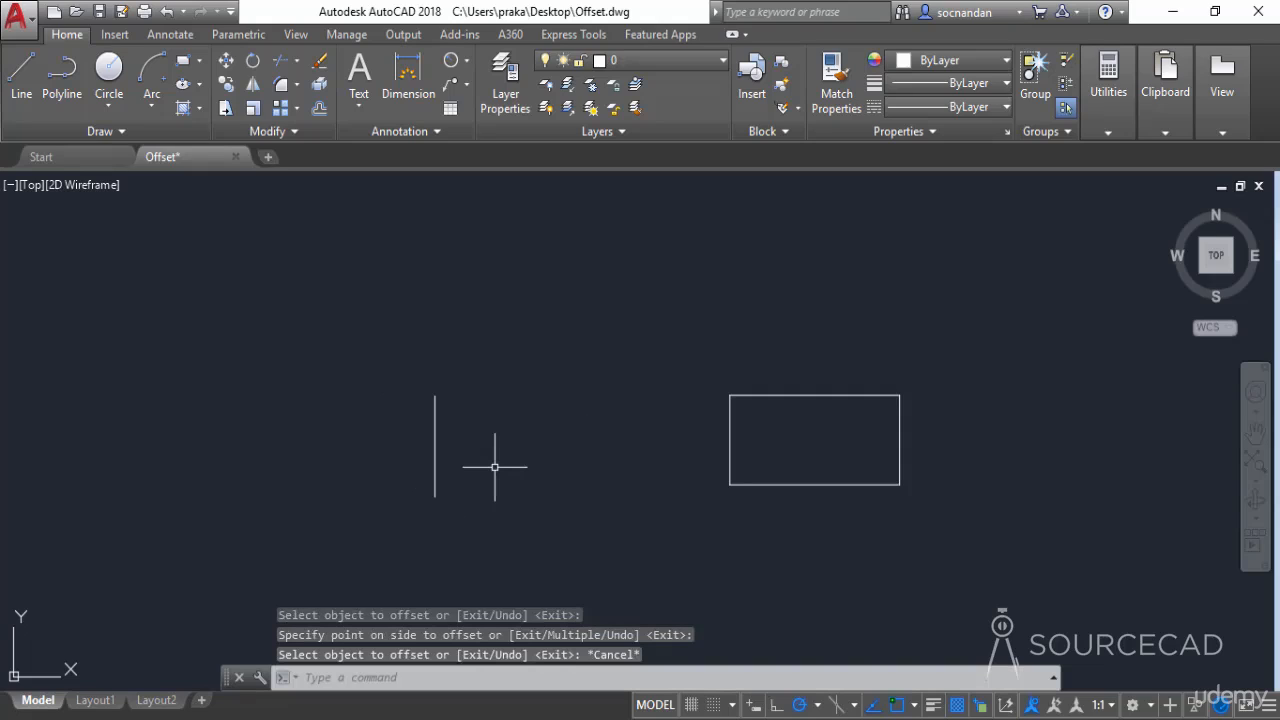
Set the Erase source option back to No and offset the vertical line by 2 units toward the rectangle
key("Return")
left_click(590, 678)
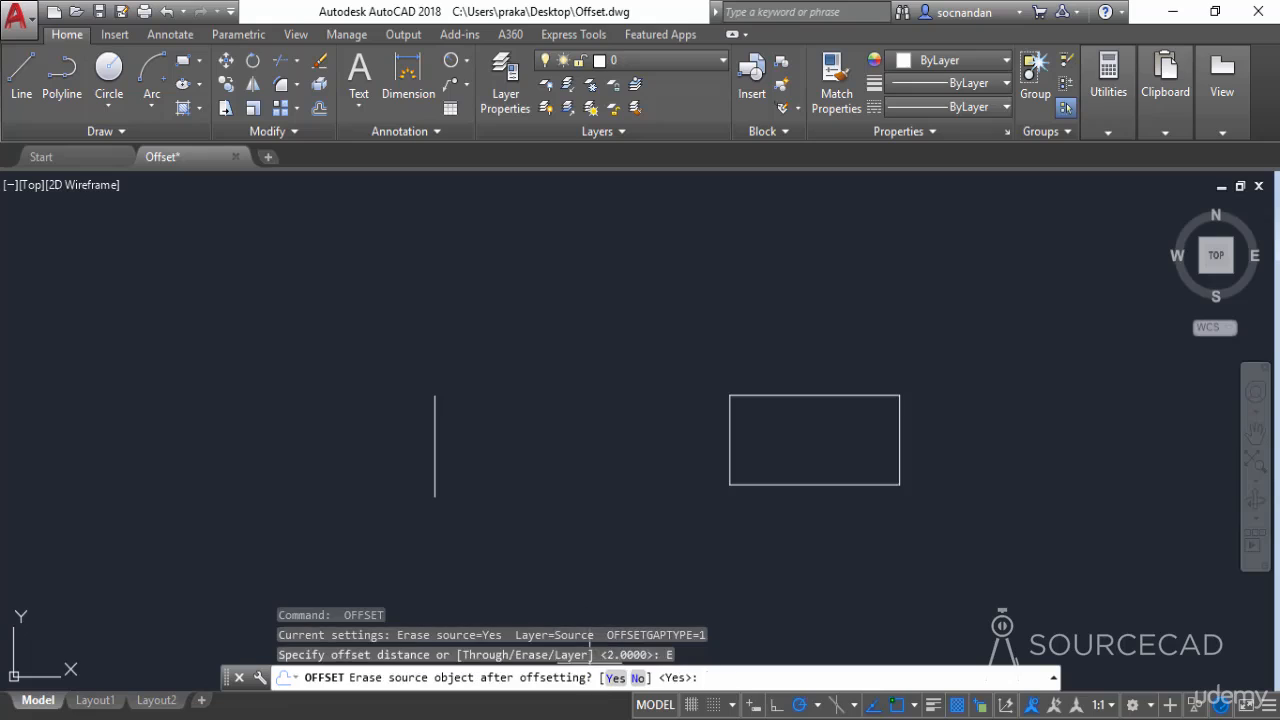
left_click(637, 678)
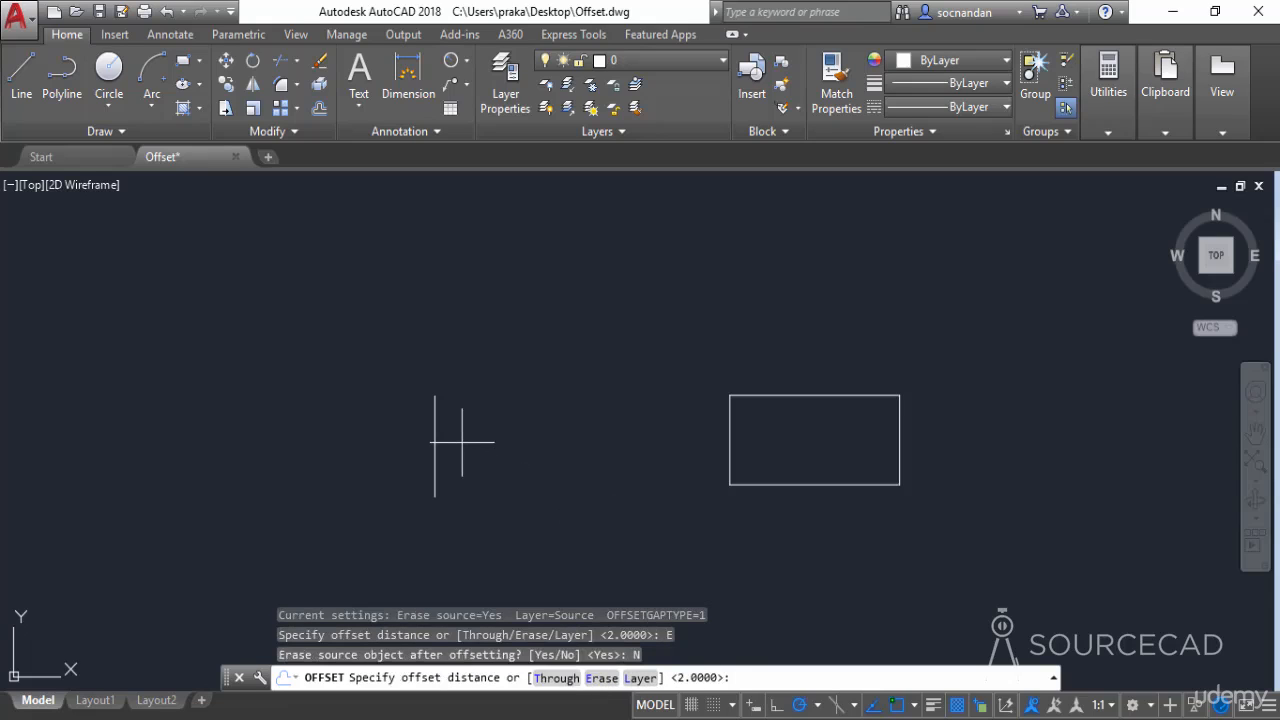
key("Return")
left_click(435, 441)
left_click(498, 440)
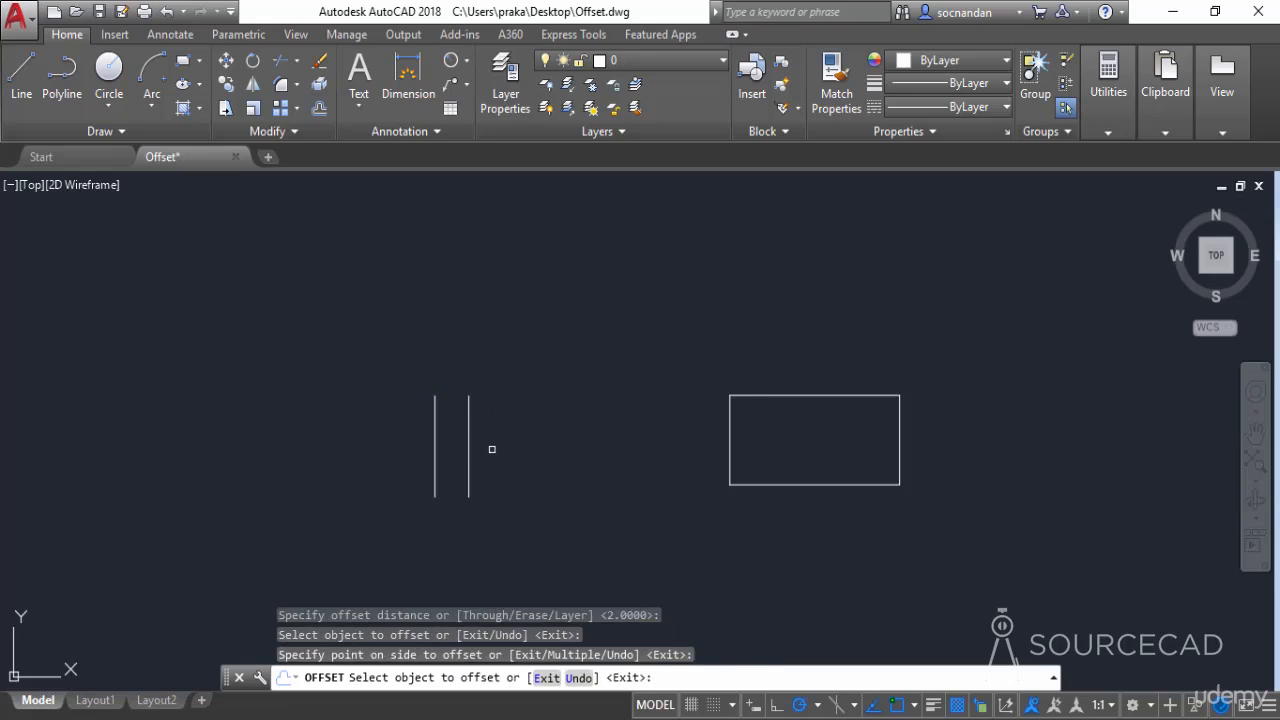
key("Escape")
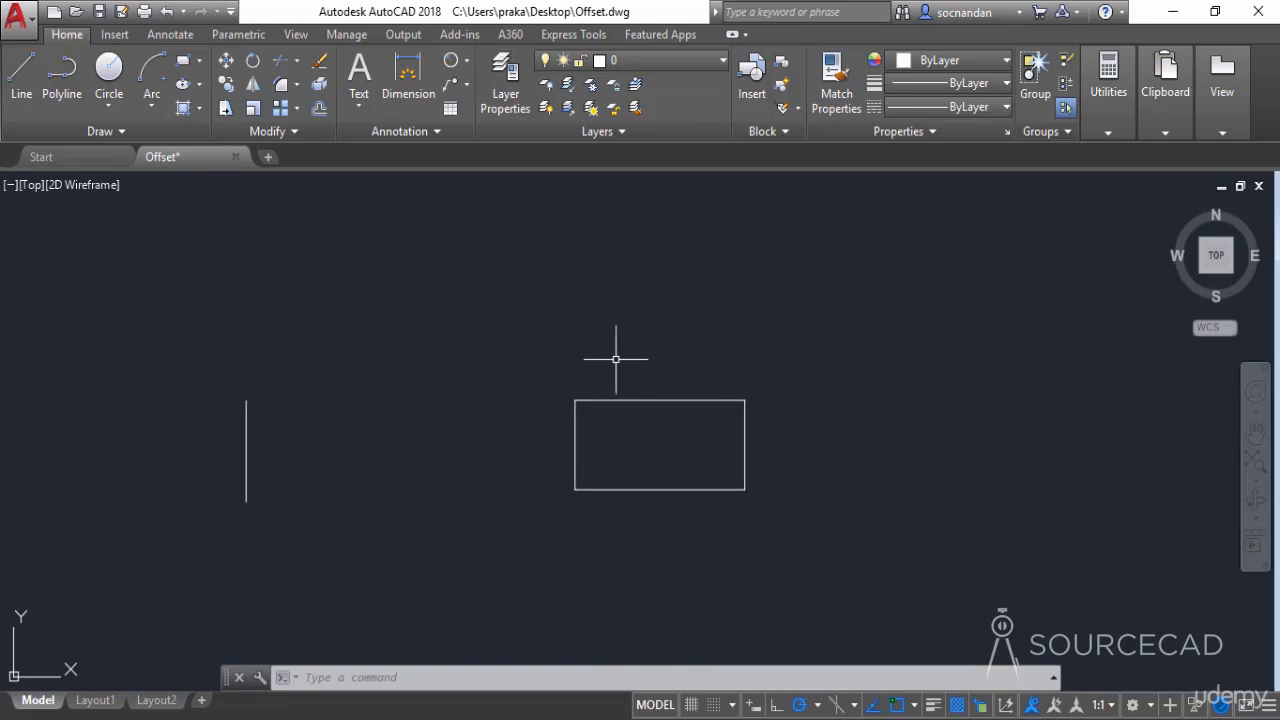
Offset the rectangle by 1 unit, once to the outside and once to the inside
left_click(320, 111)
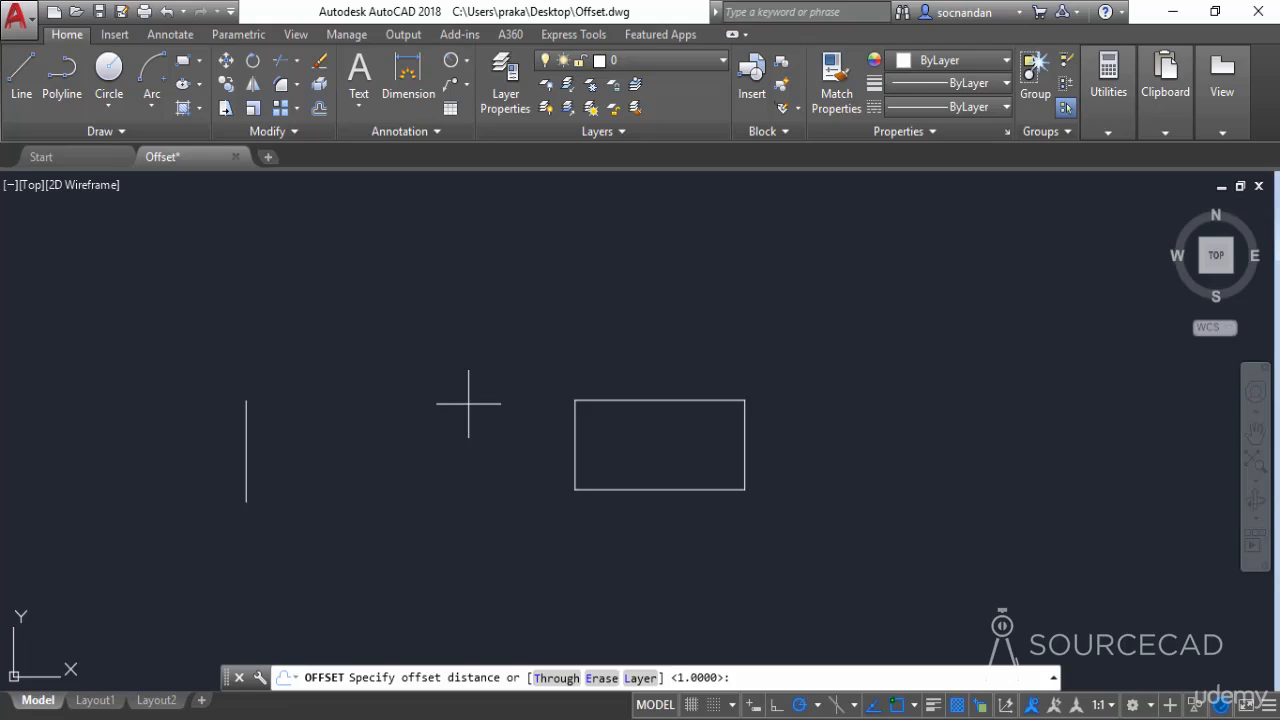
type("1")
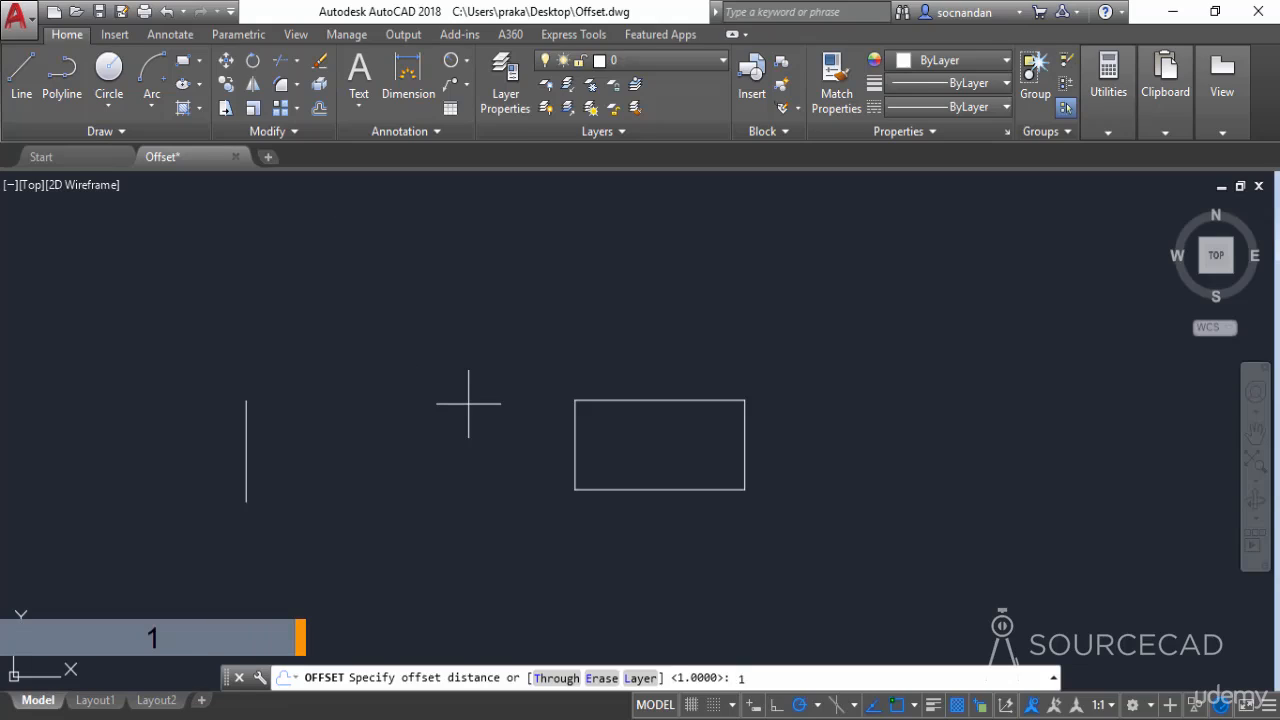
key("Return")
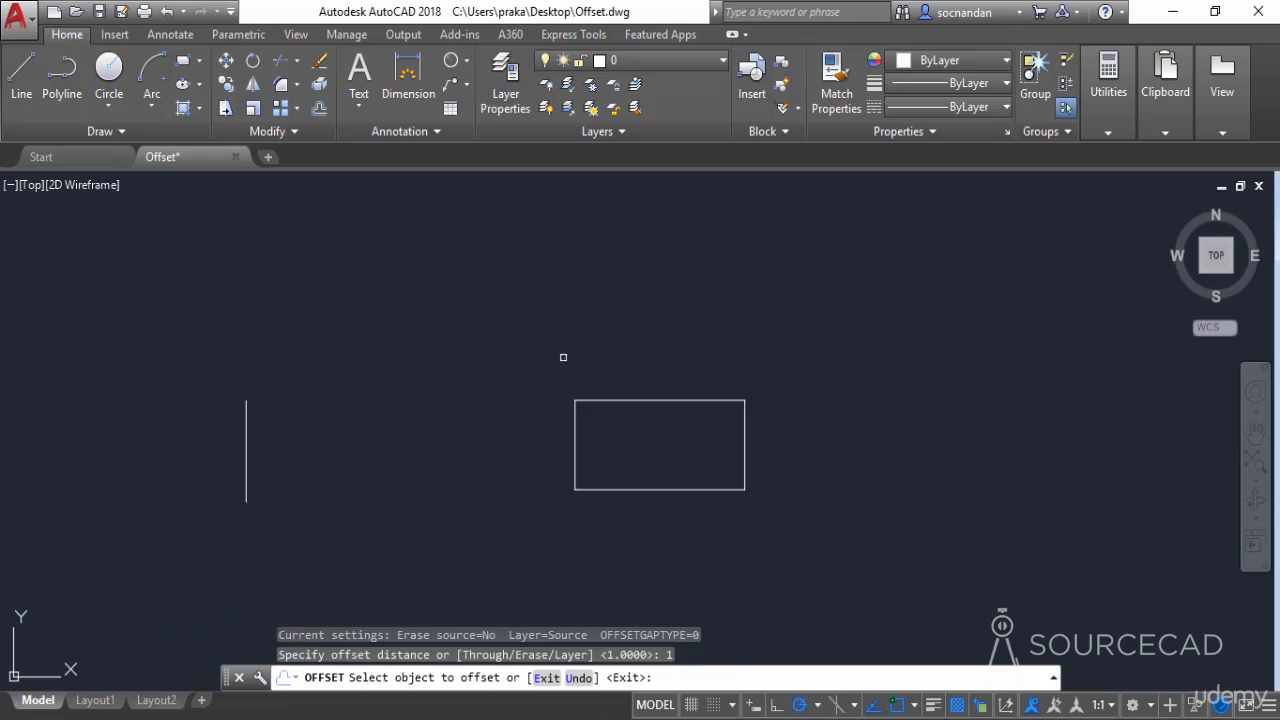
left_click(655, 401)
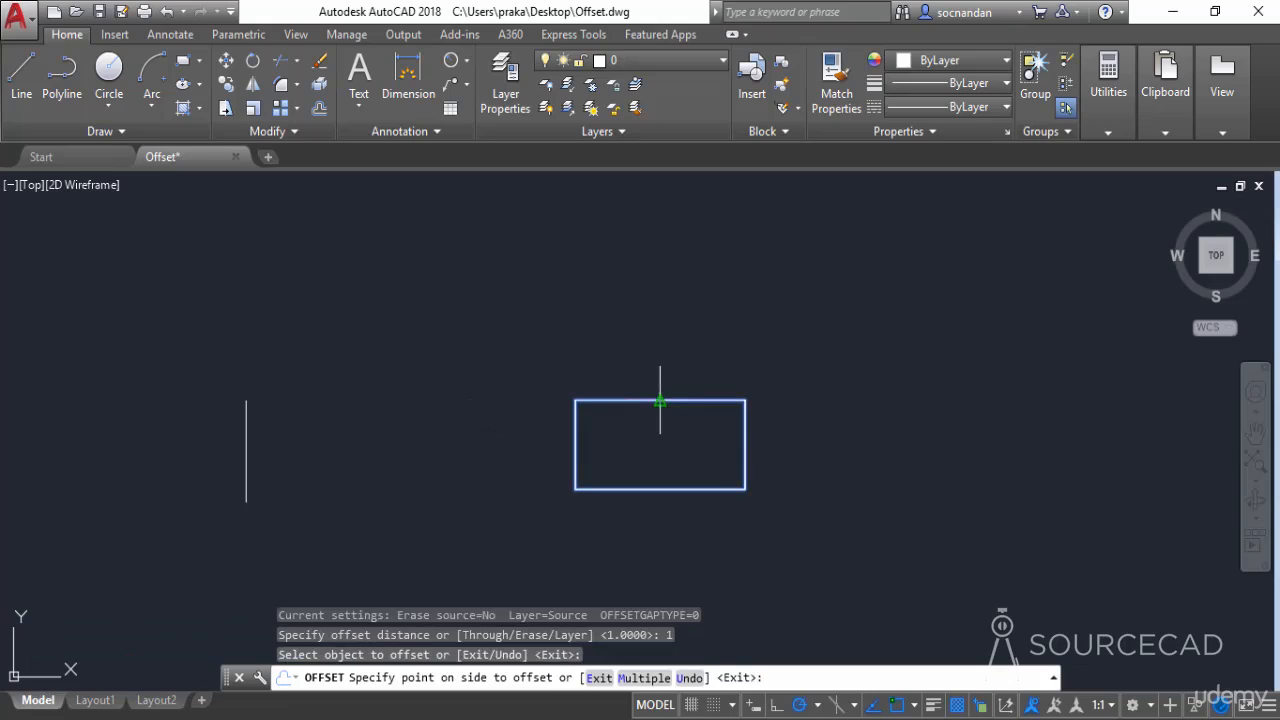
left_click(708, 302)
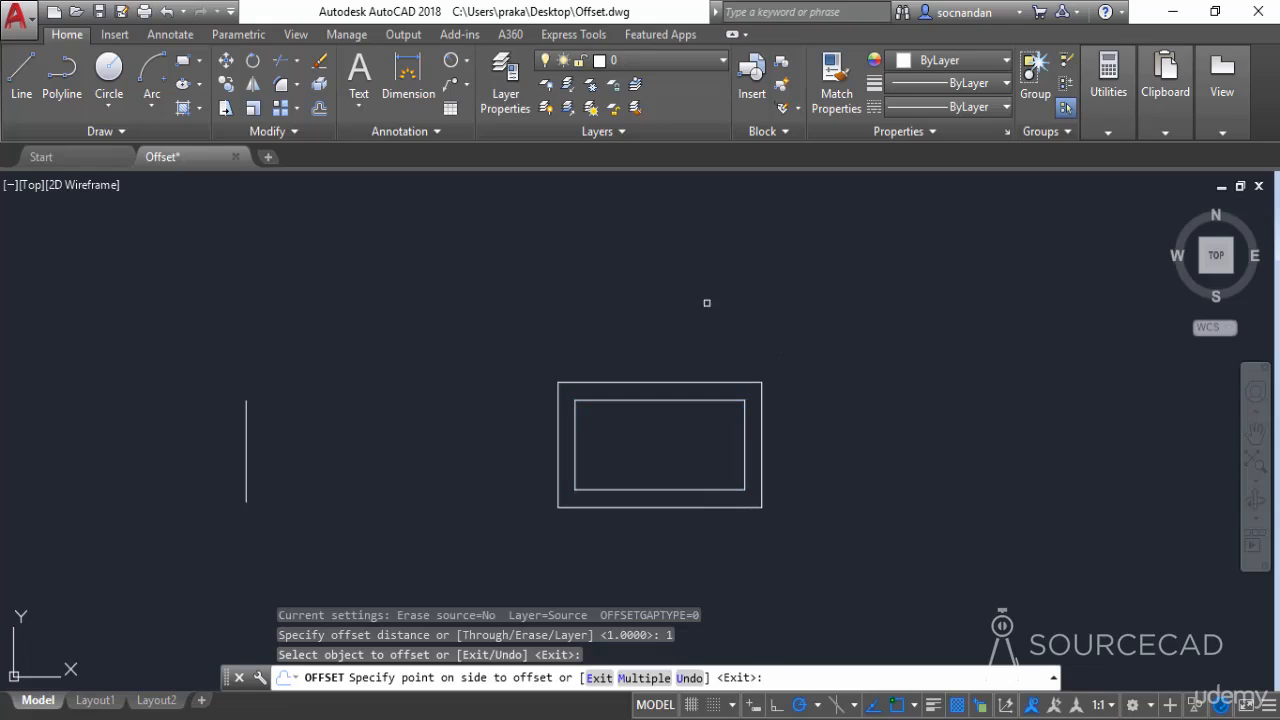
left_click(666, 401)
left_click(668, 449)
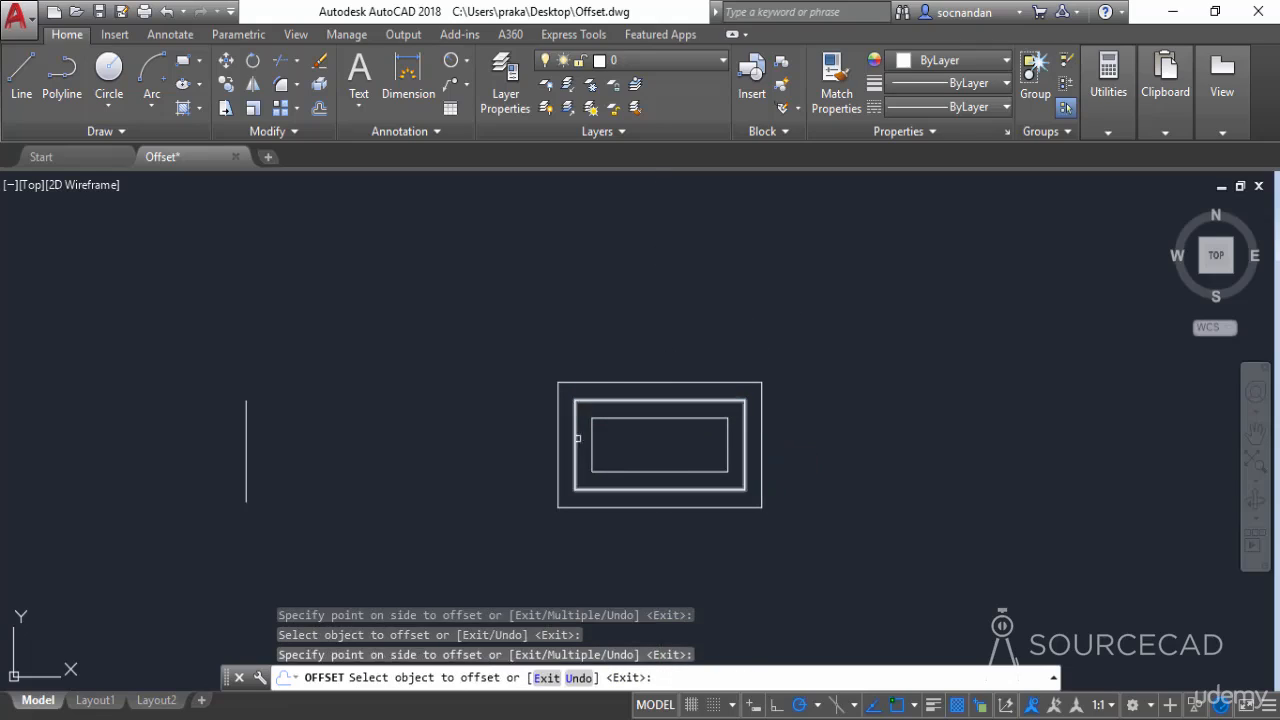
right_click(822, 398)
left_click(866, 411)
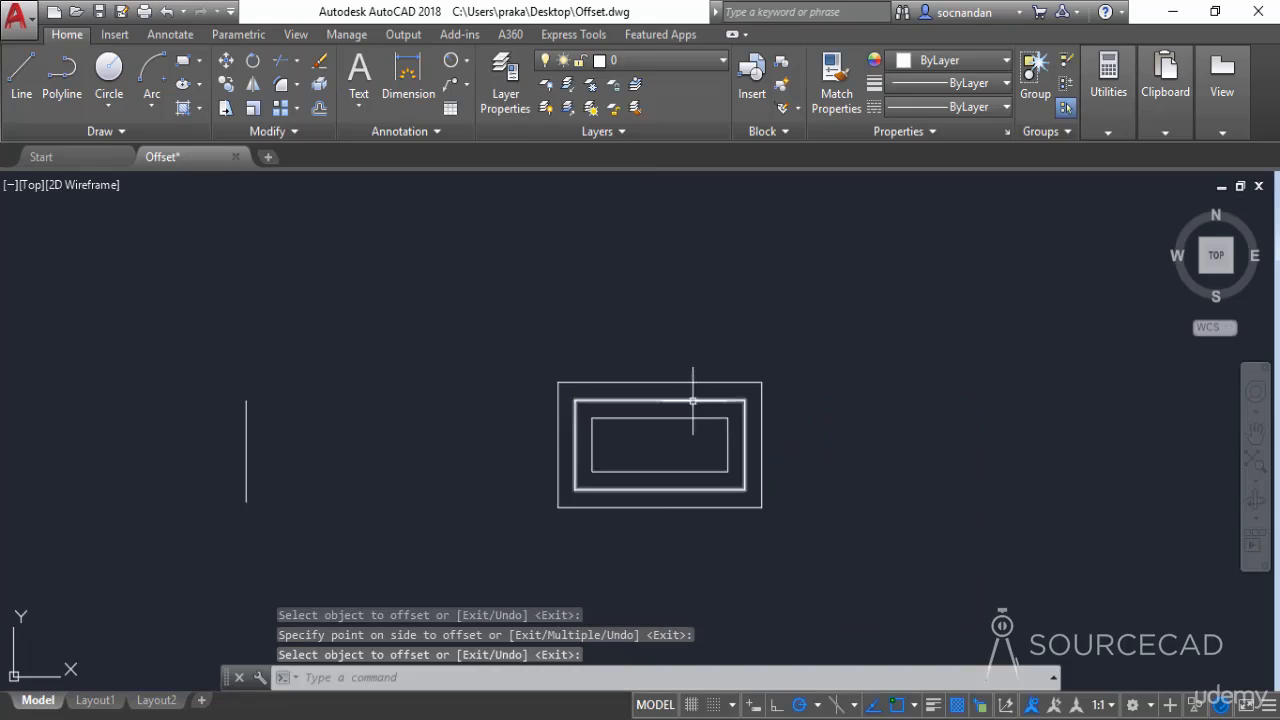
Erase the inner and outer offset rectangles, keeping the original one between them
scroll(685, 405, "up", 2)
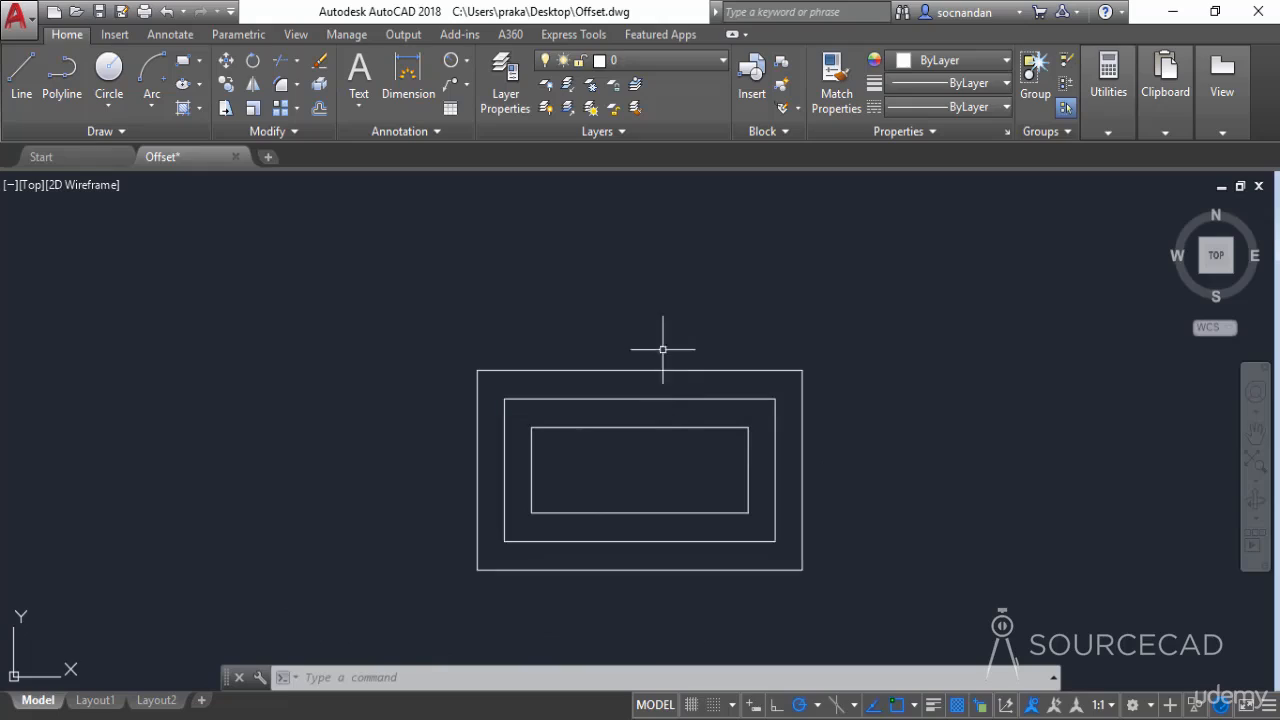
left_click(664, 427)
left_click(672, 370)
right_click(673, 368)
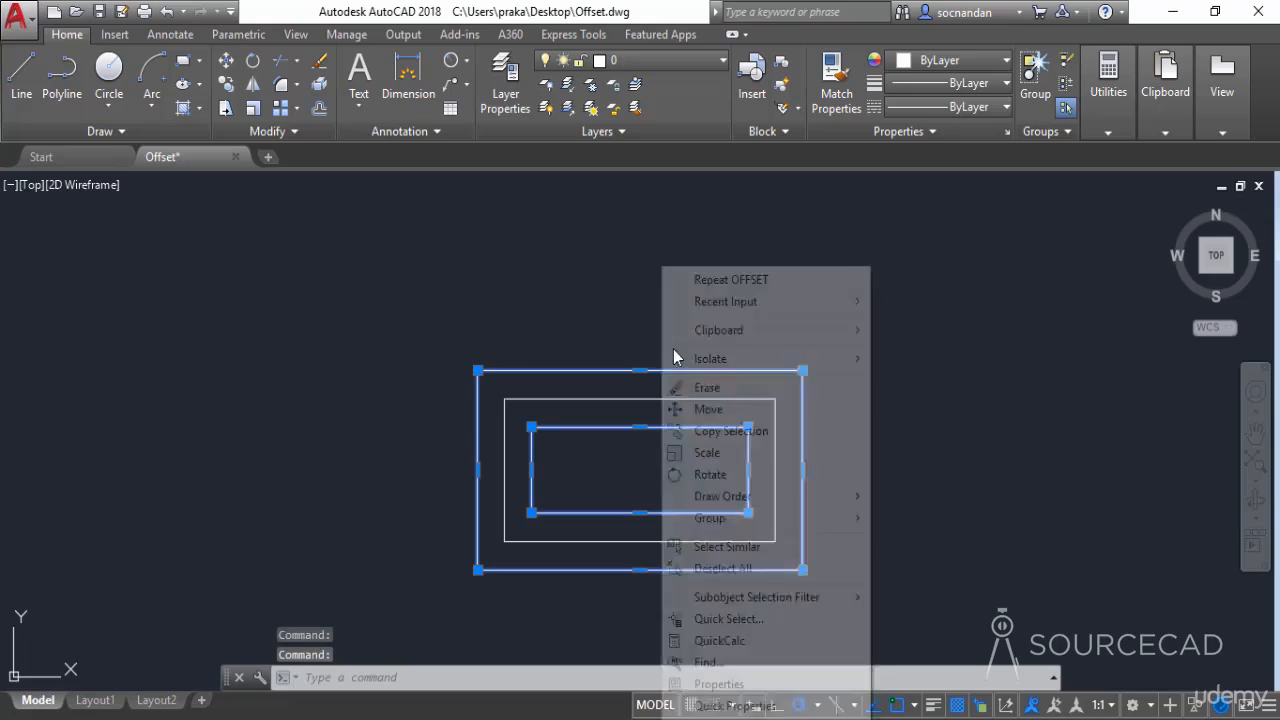
left_click(707, 388)
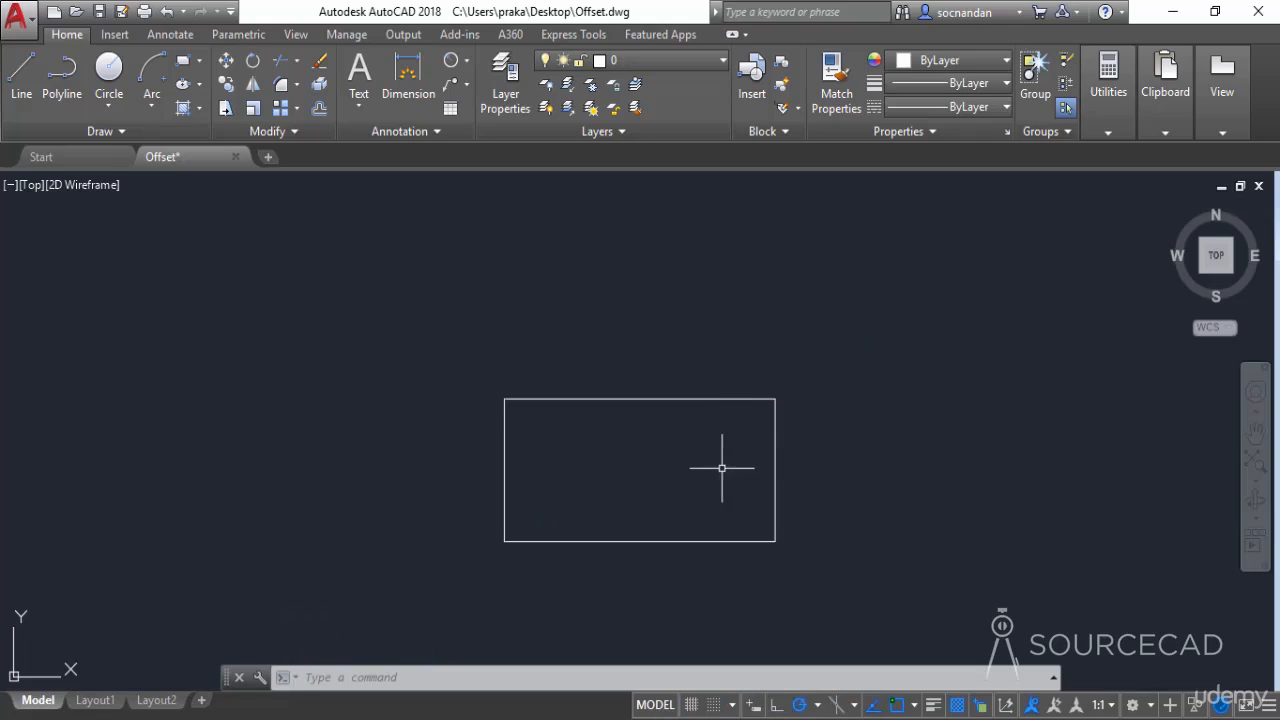
Set the OFFSETGAPTYPE system variable to 1
middle_click_drag(723, 466, 670, 430)
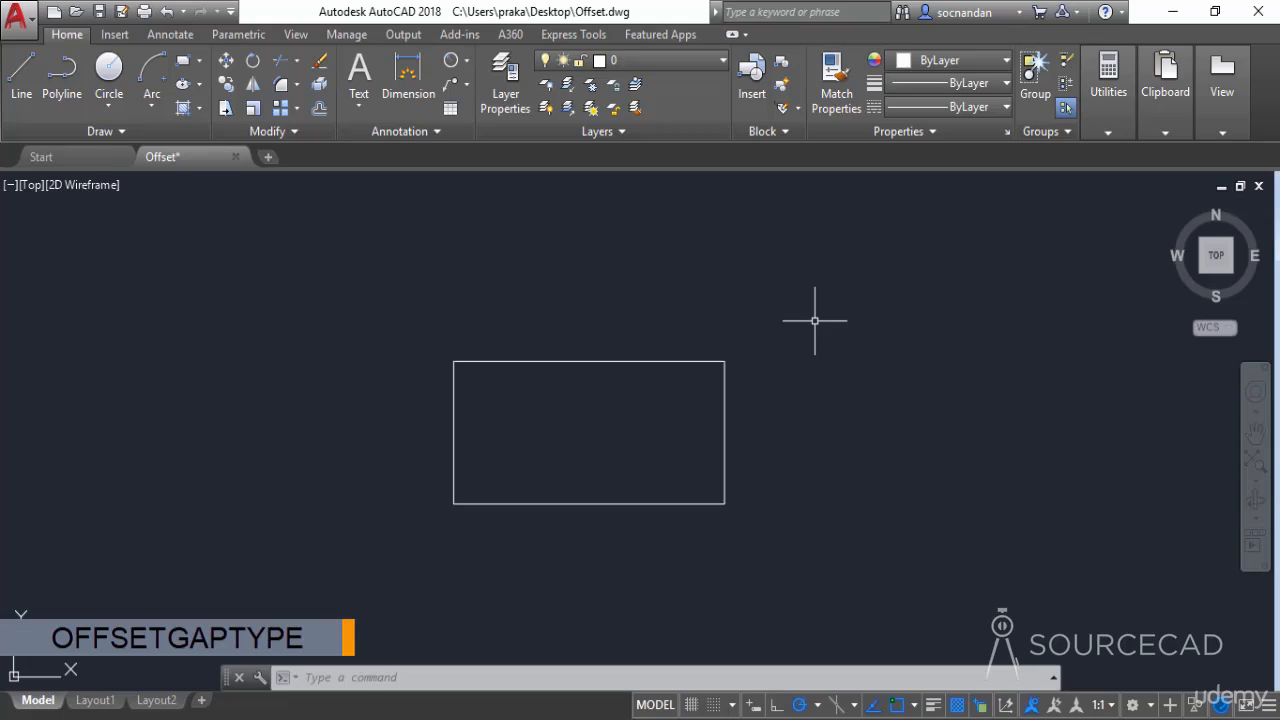
type("OFFSETGAPTYPE")
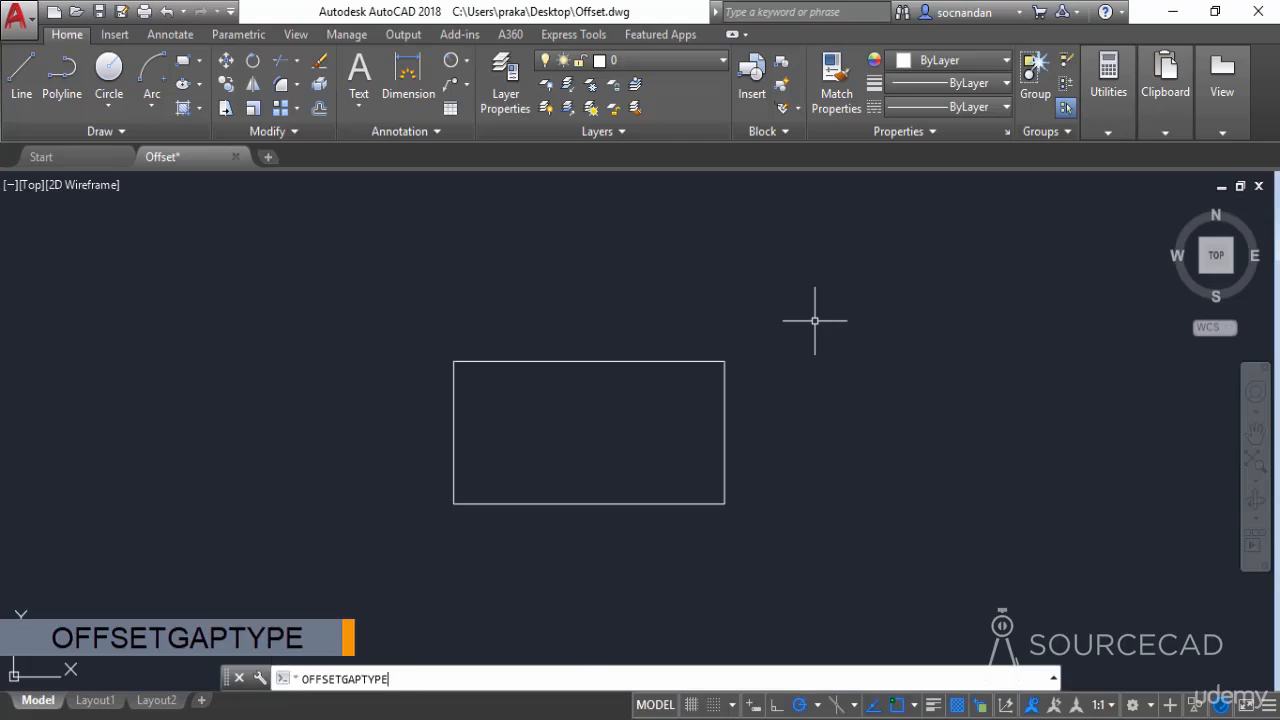
key("Return")
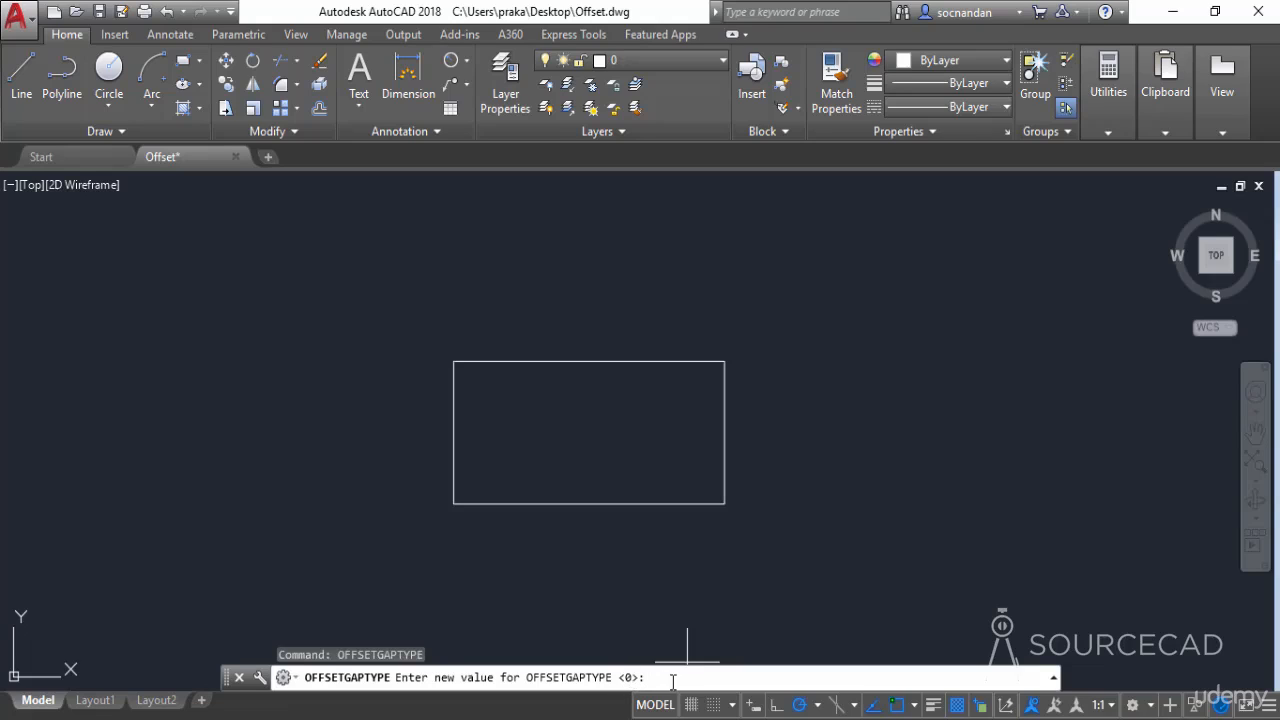
type("1")
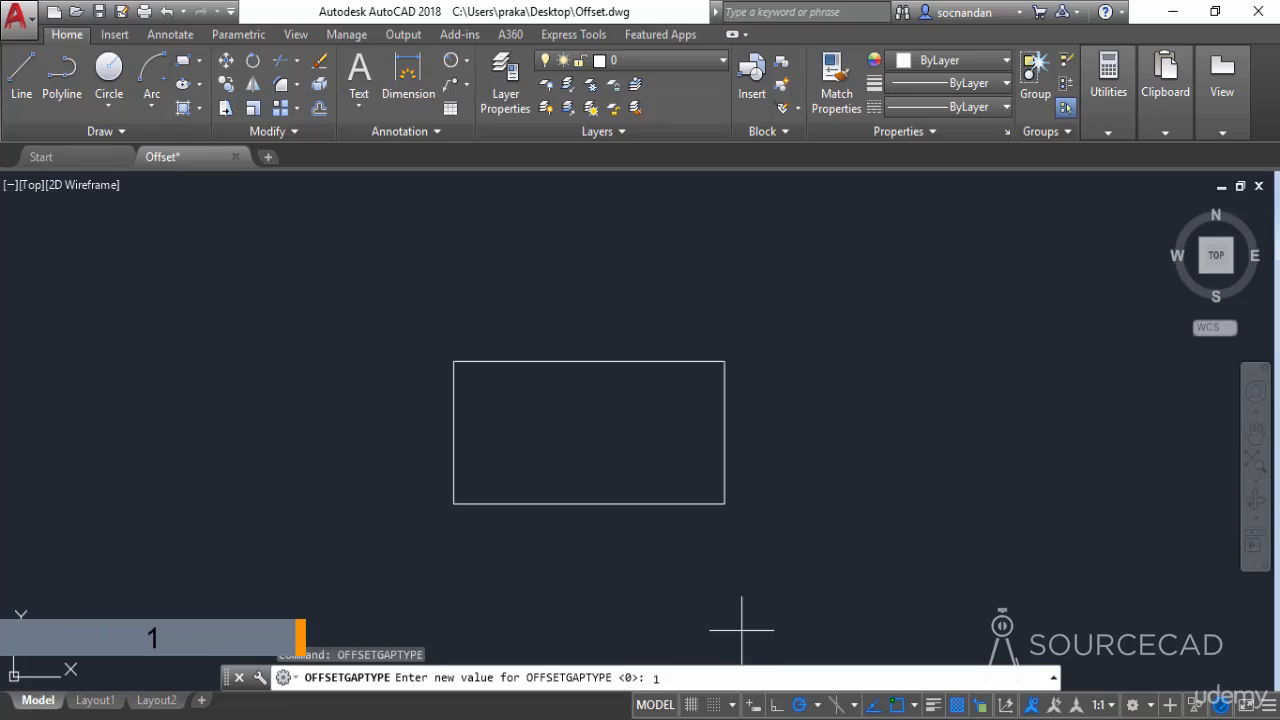
key("Return")
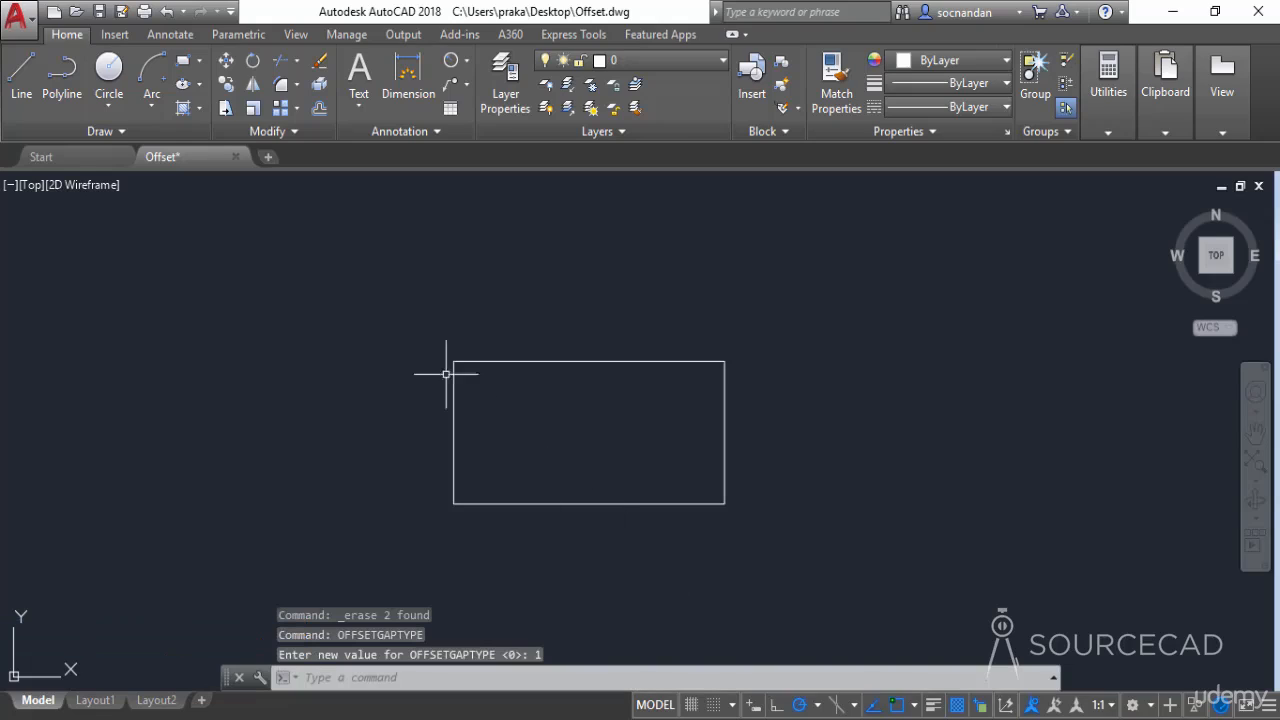
Offset the rectangle outward by 1 unit using the OFFSETGAPTYPE value of 1
left_click(319, 110)
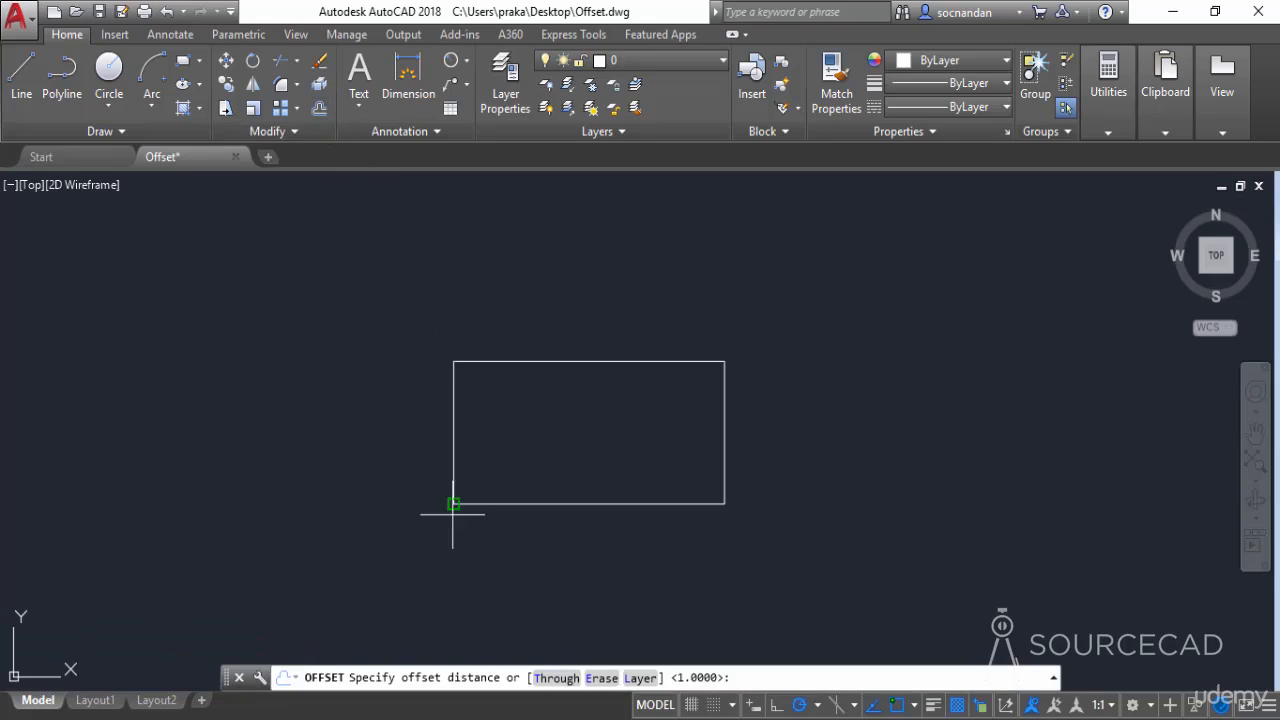
type("1")
key("Return")
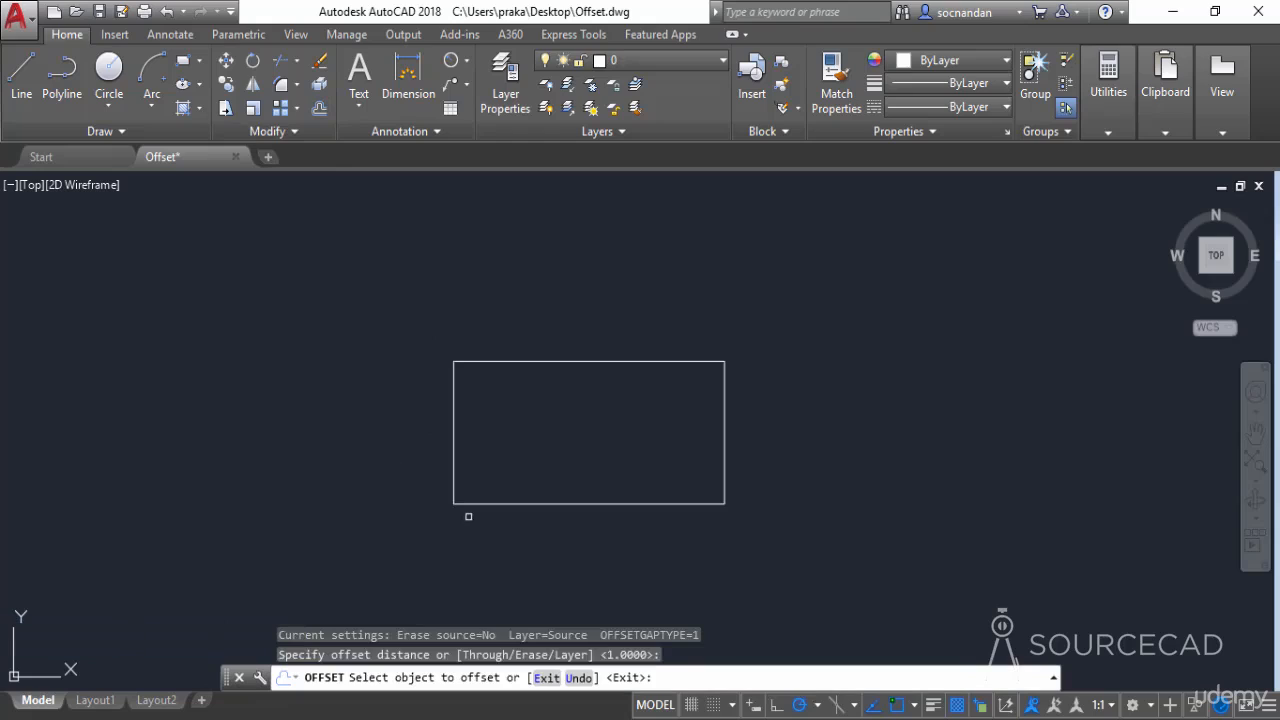
left_click(651, 361)
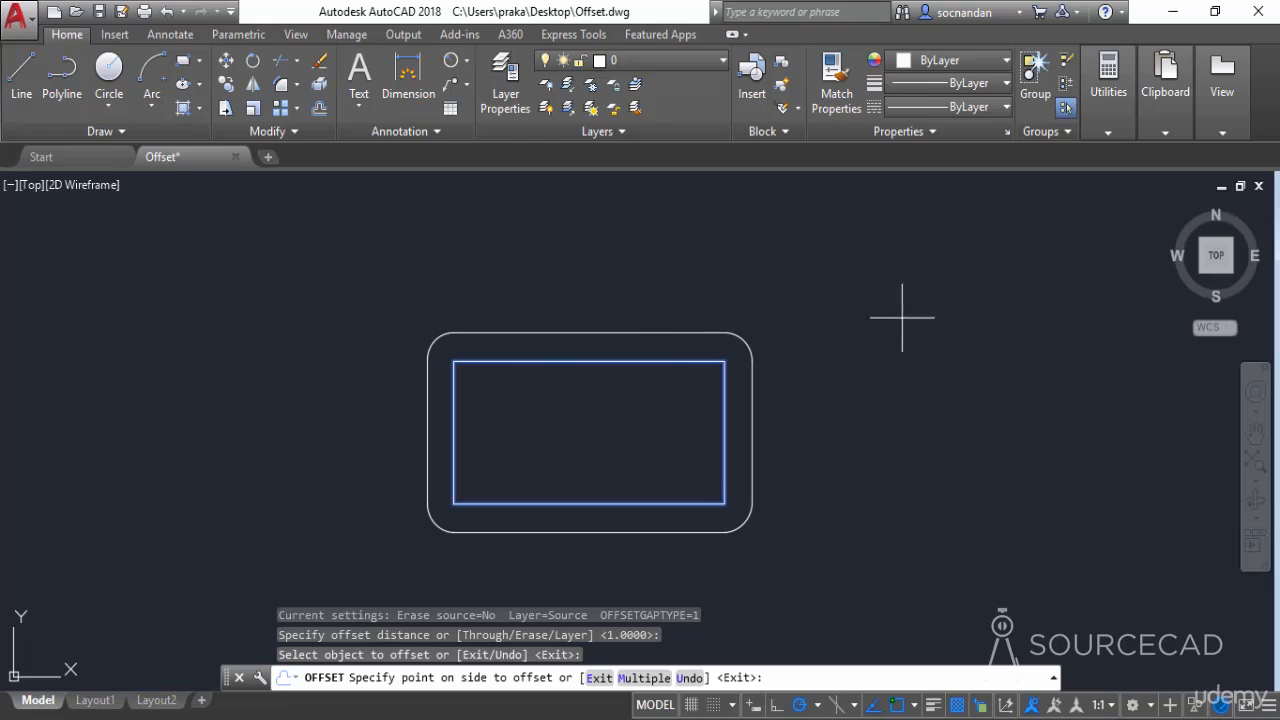
left_click(918, 378)
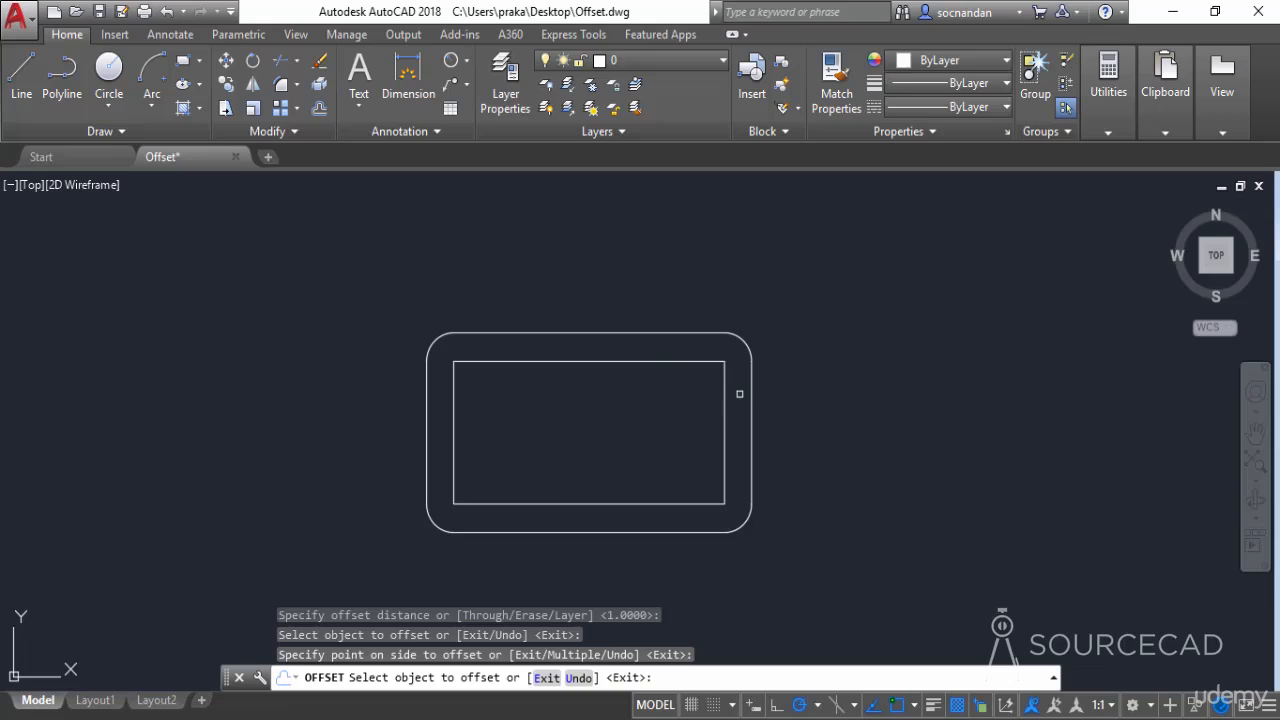
key("Escape")
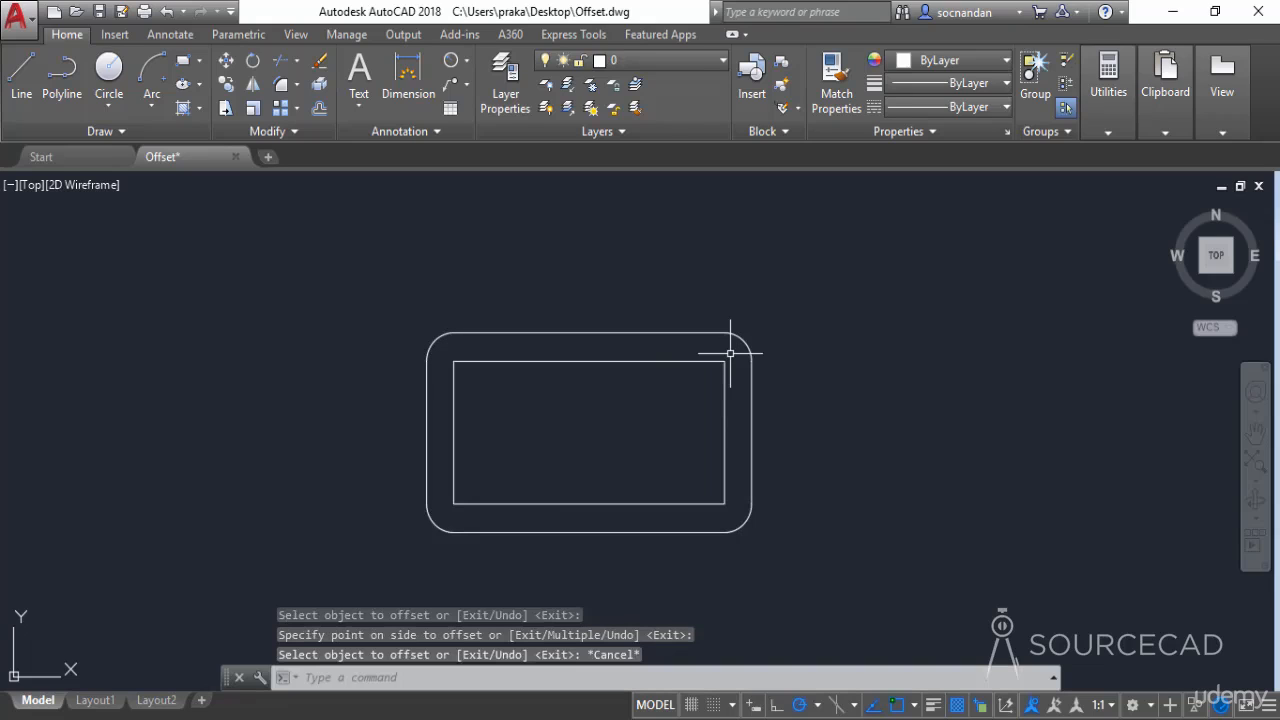
Erase the rounded-corner offset copy around the rectangle
left_click(686, 333)
right_click(652, 322)
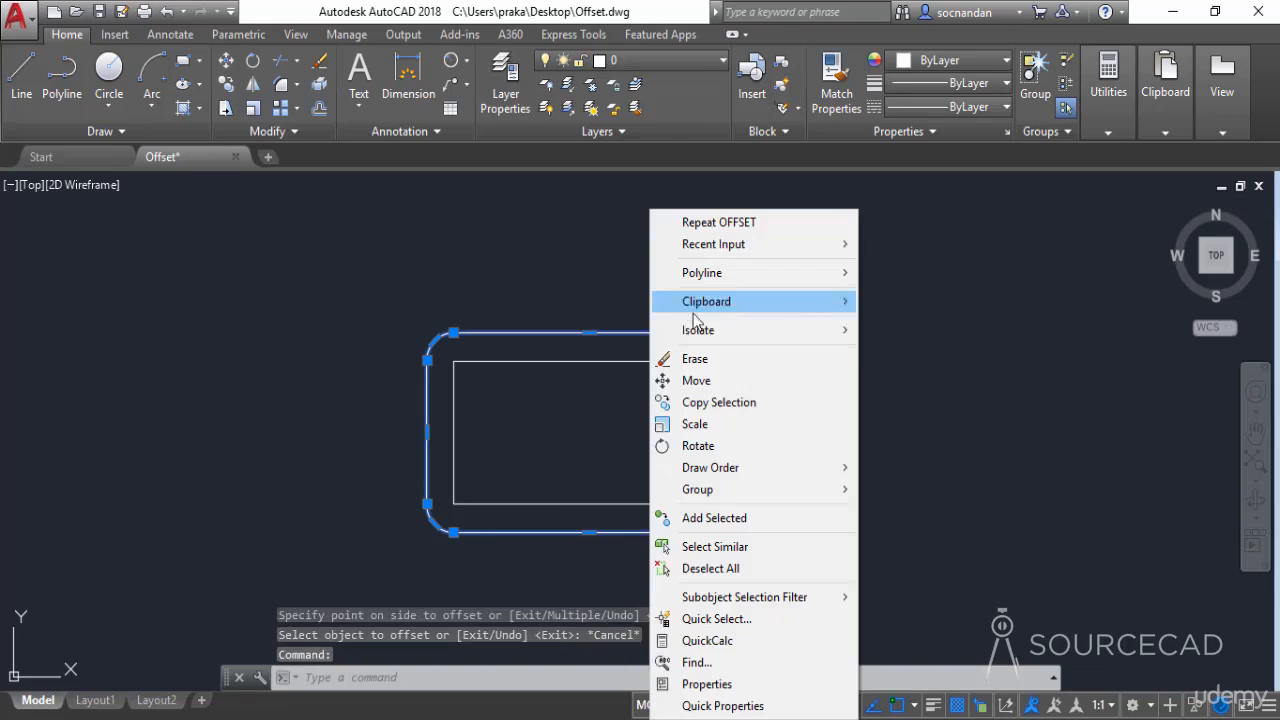
left_click(731, 363)
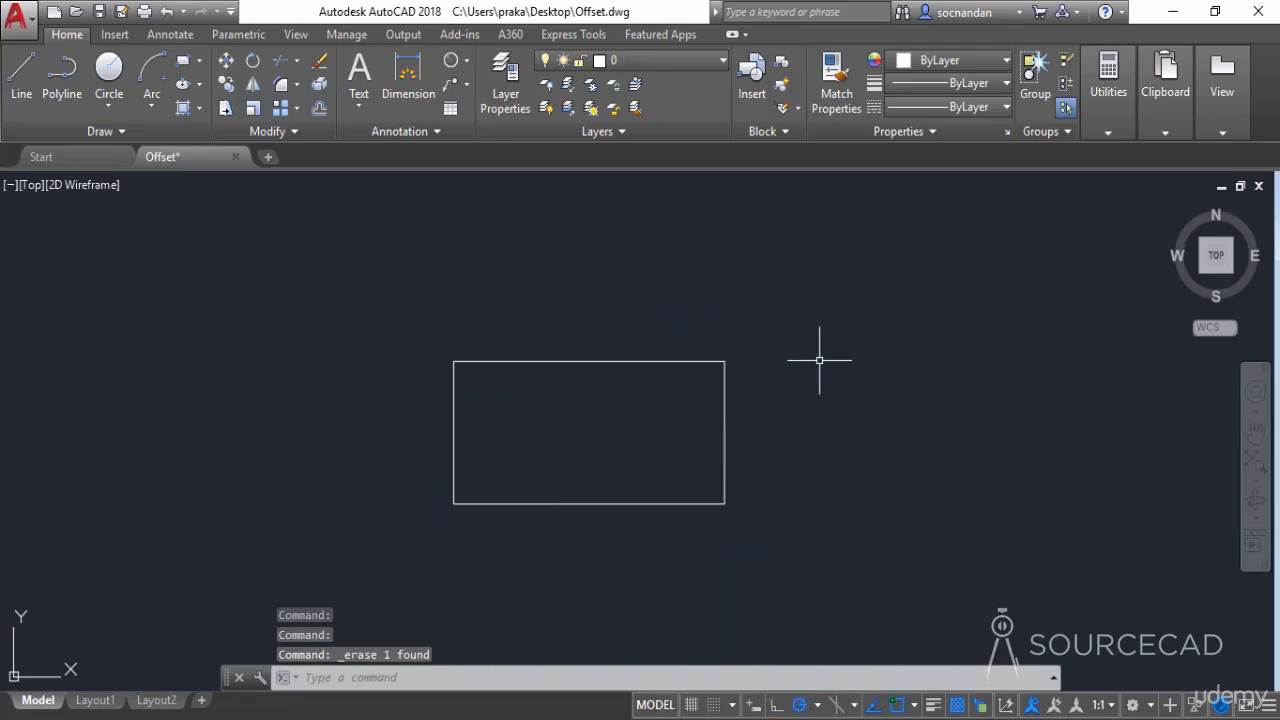
Set the OFFSETGAPTYPE system variable to 2
type("OFFSET")
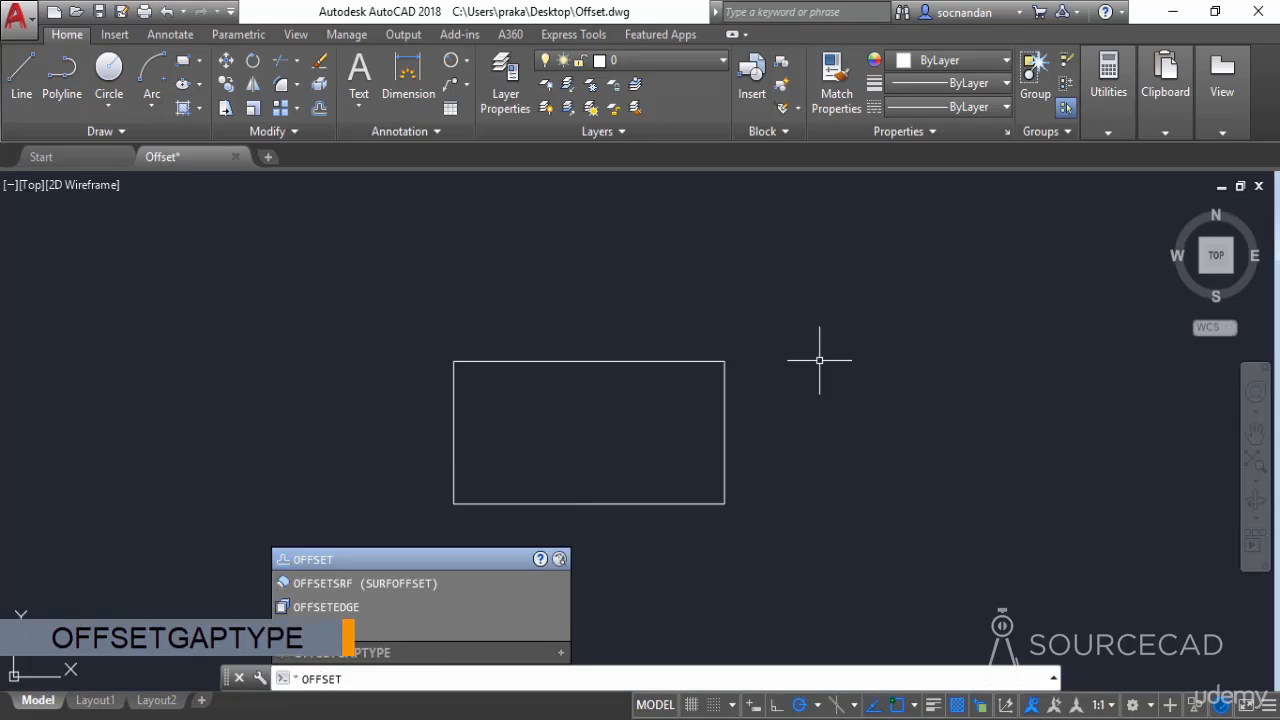
type("GAPTYPE")
key("Return")
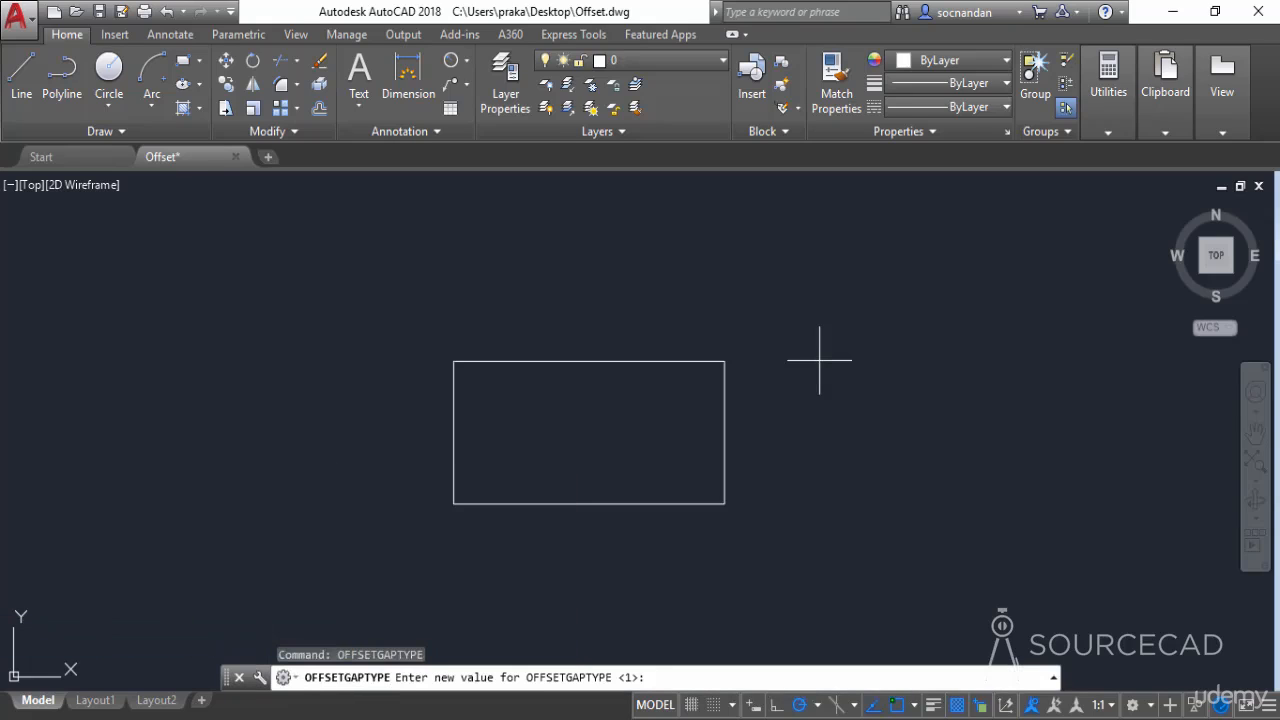
type("2")
key("Return")
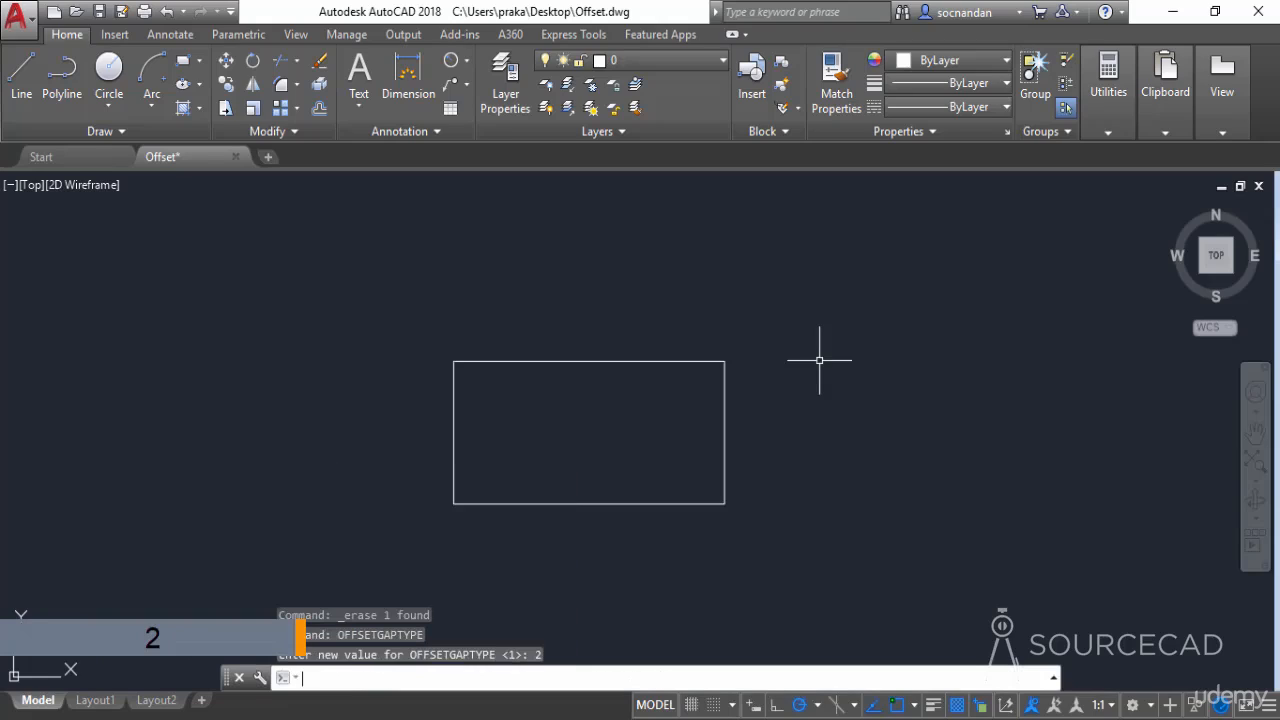
Offset the rectangle outward by 1 unit using the OFFSETGAPTYPE value of 2
left_click(319, 108)
type("1")
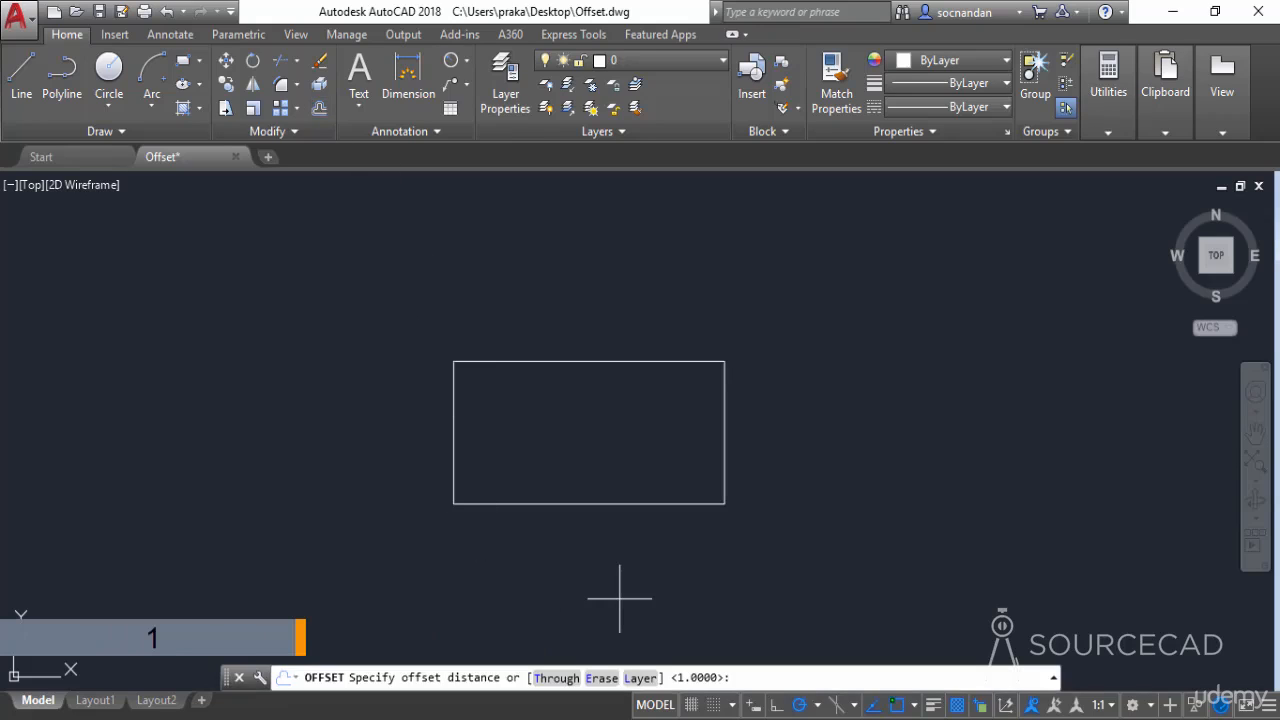
key("Return")
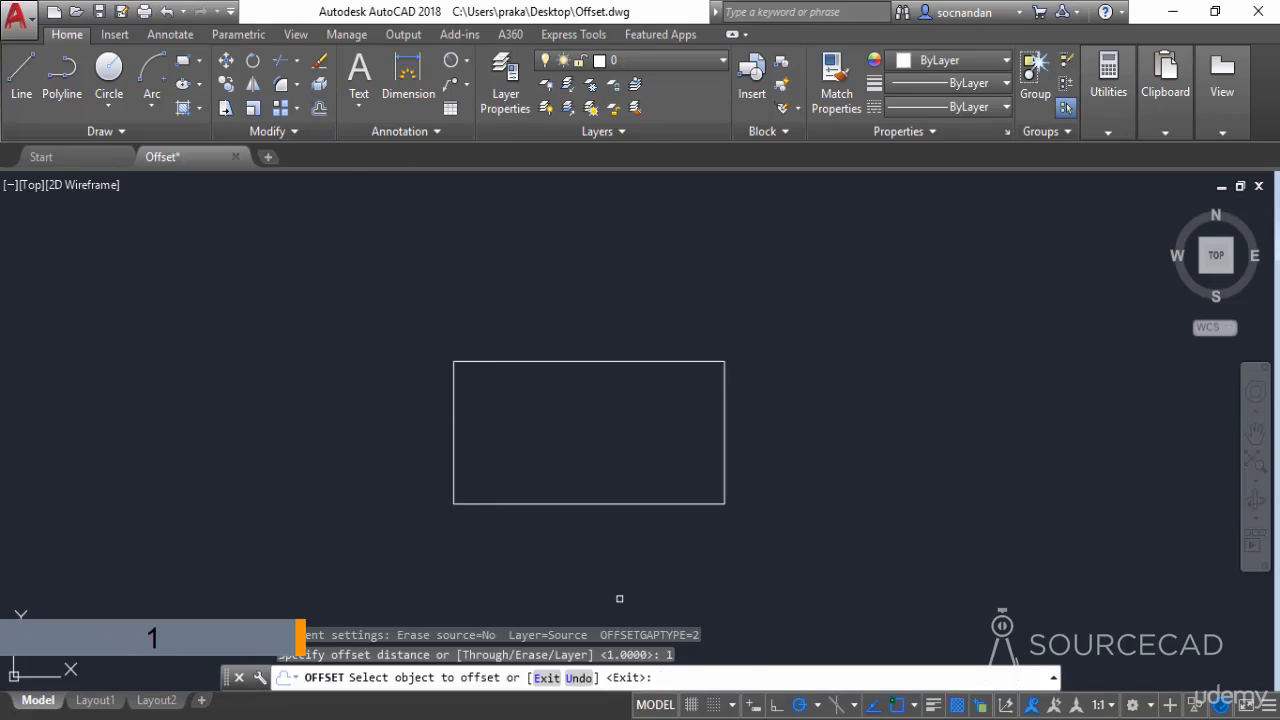
left_click(650, 364)
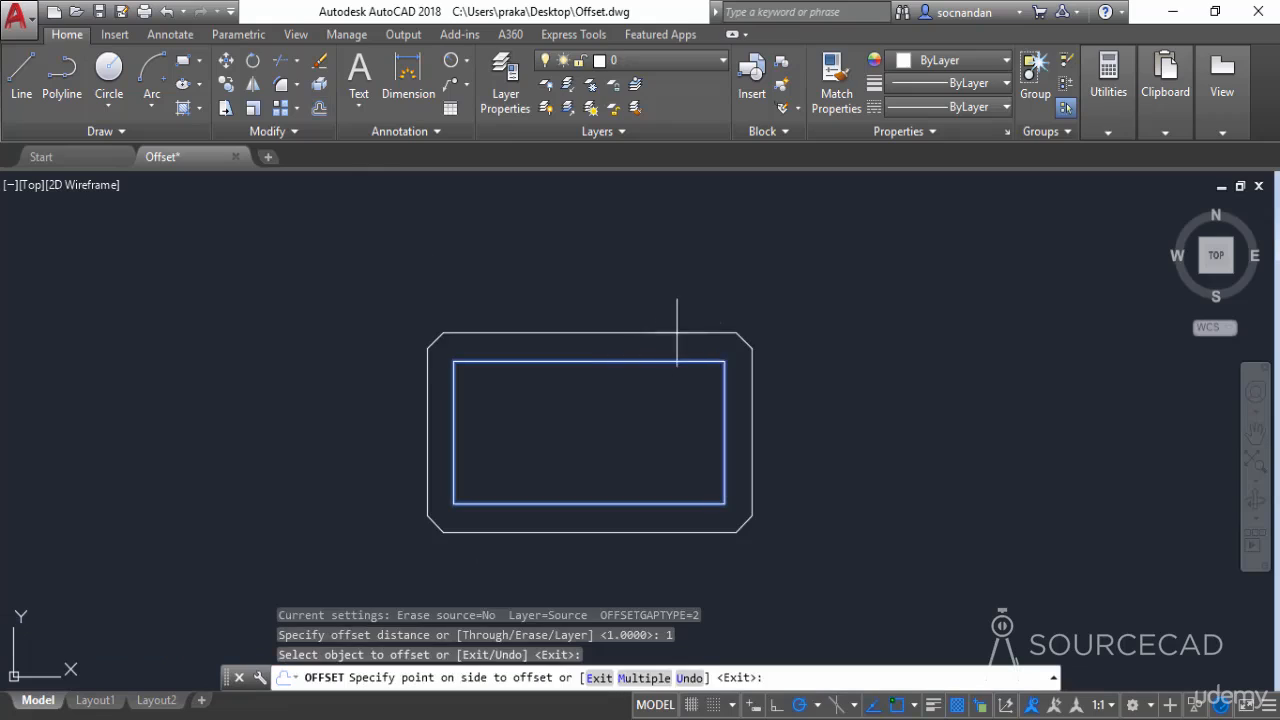
left_click(786, 285)
right_click(809, 347)
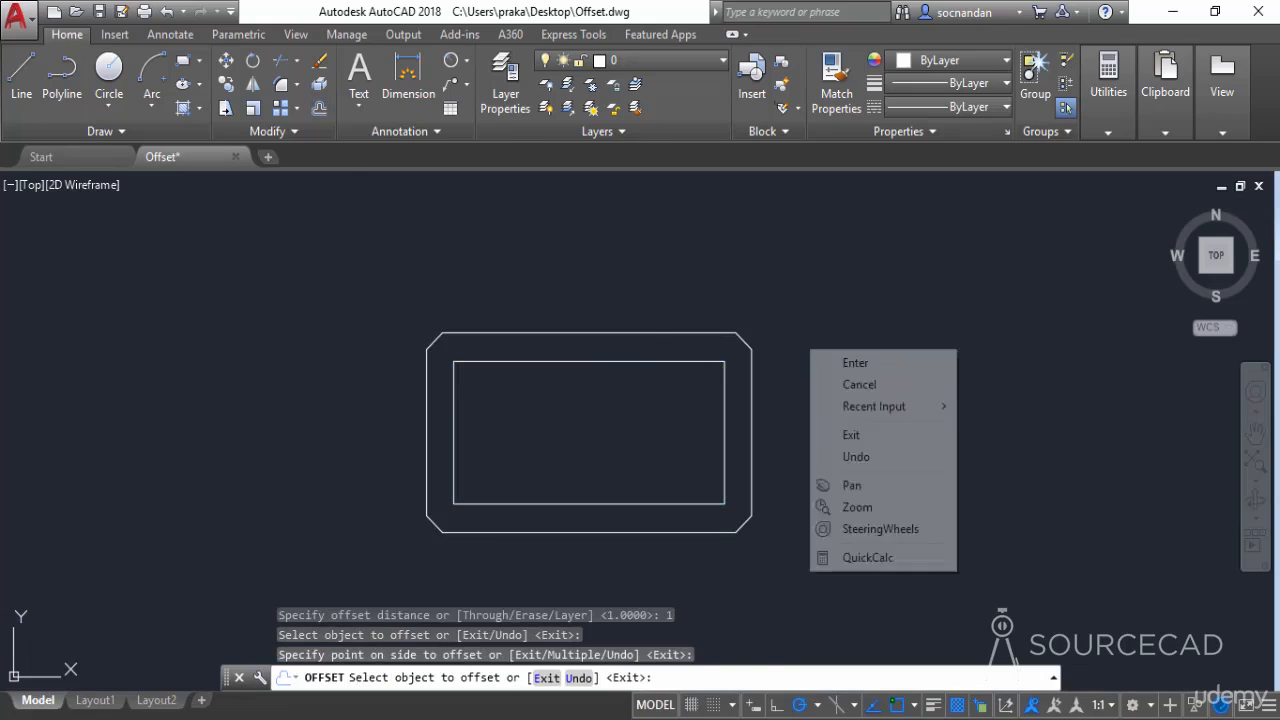
left_click(829, 363)
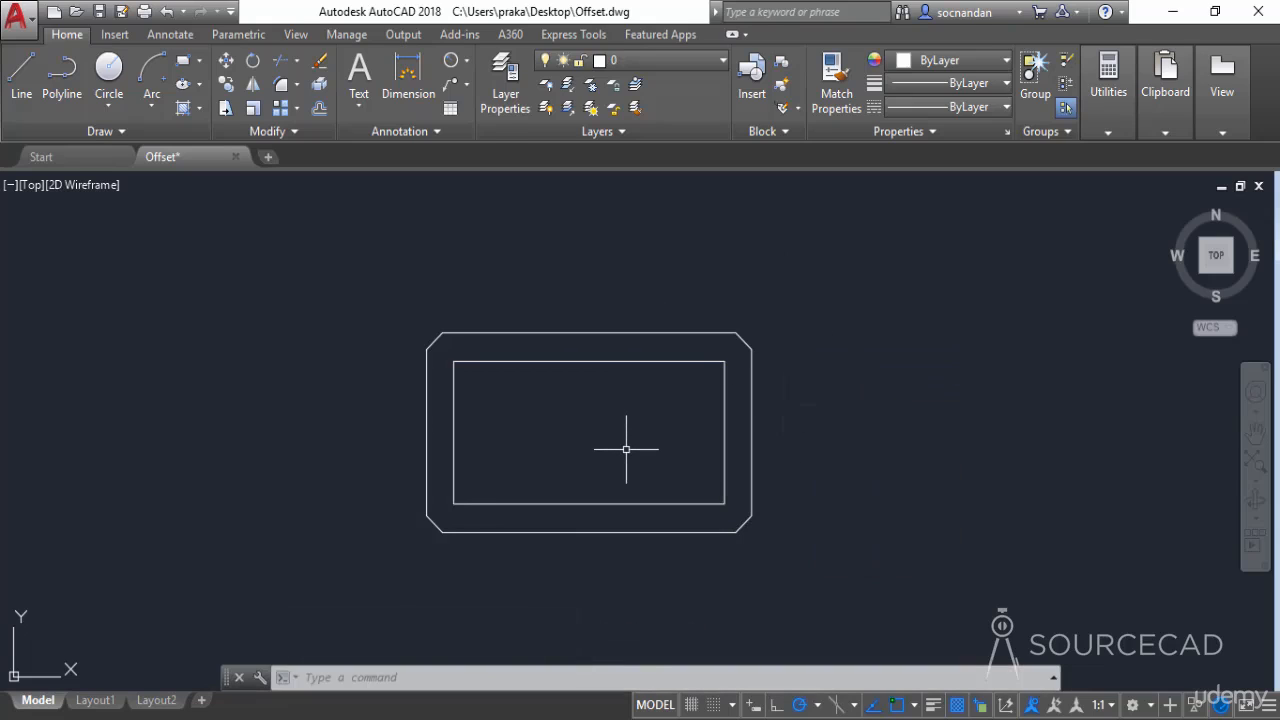
Set the OFFSETGAPTYPE system variable to 0
type("of")
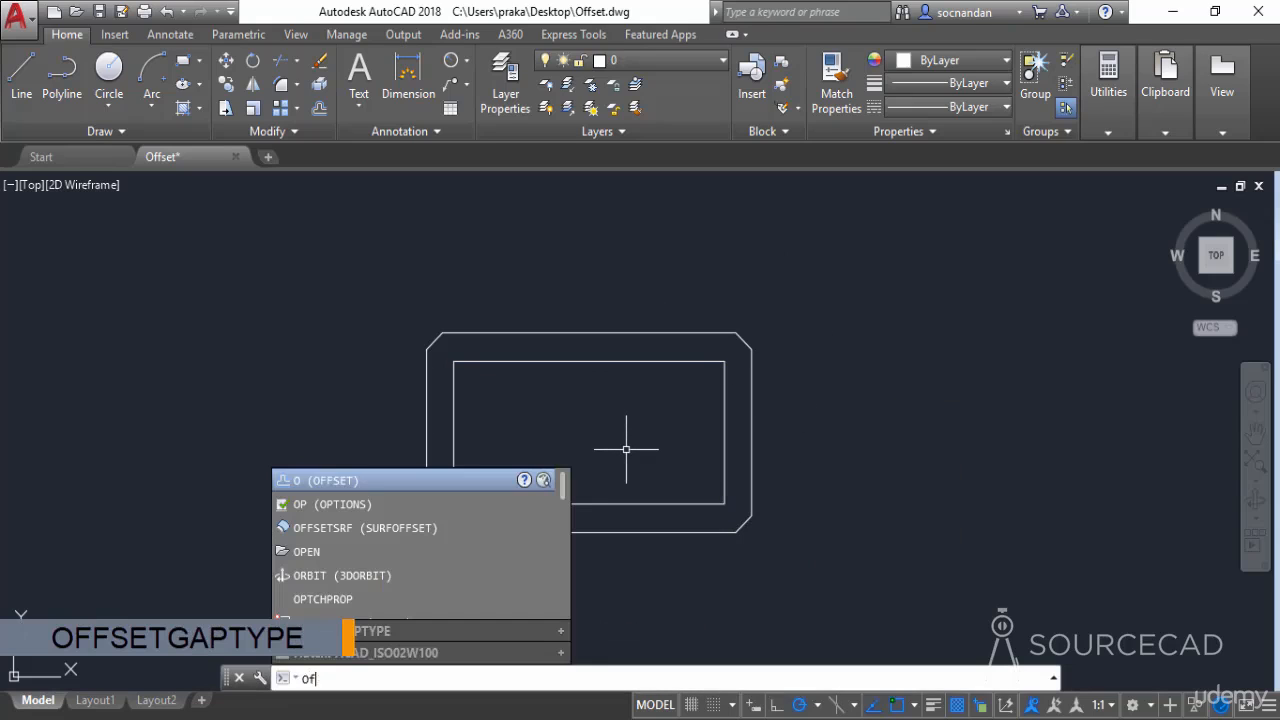
type("fsetgap")
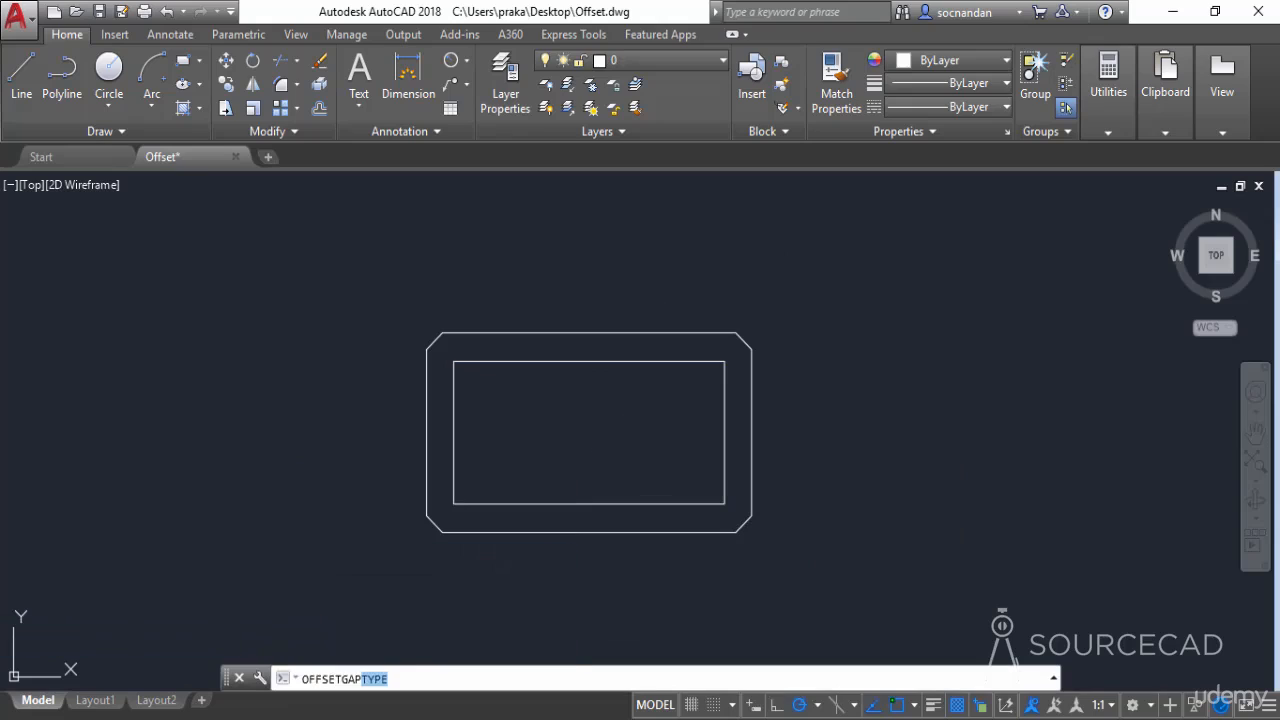
key("Return")
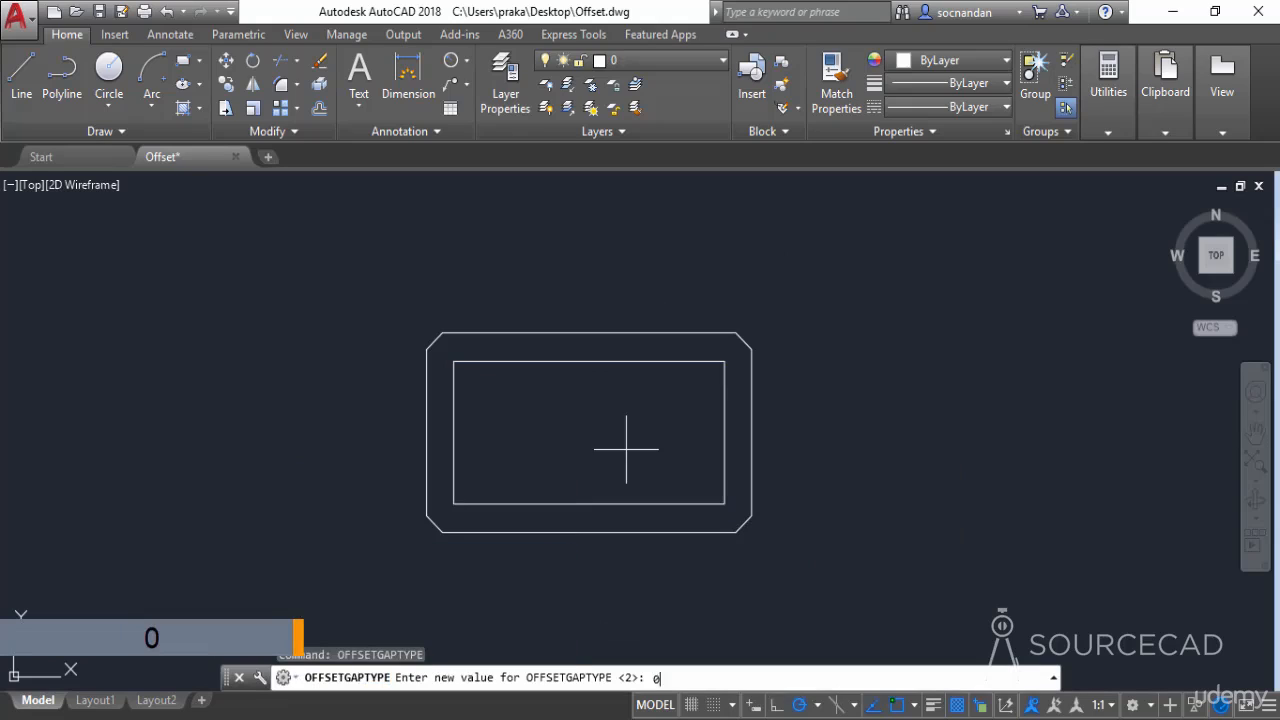
type("0")
key("Return")
Erase the chamfered-corner offset copy around the rectangle
left_click(631, 331)
right_click(631, 331)
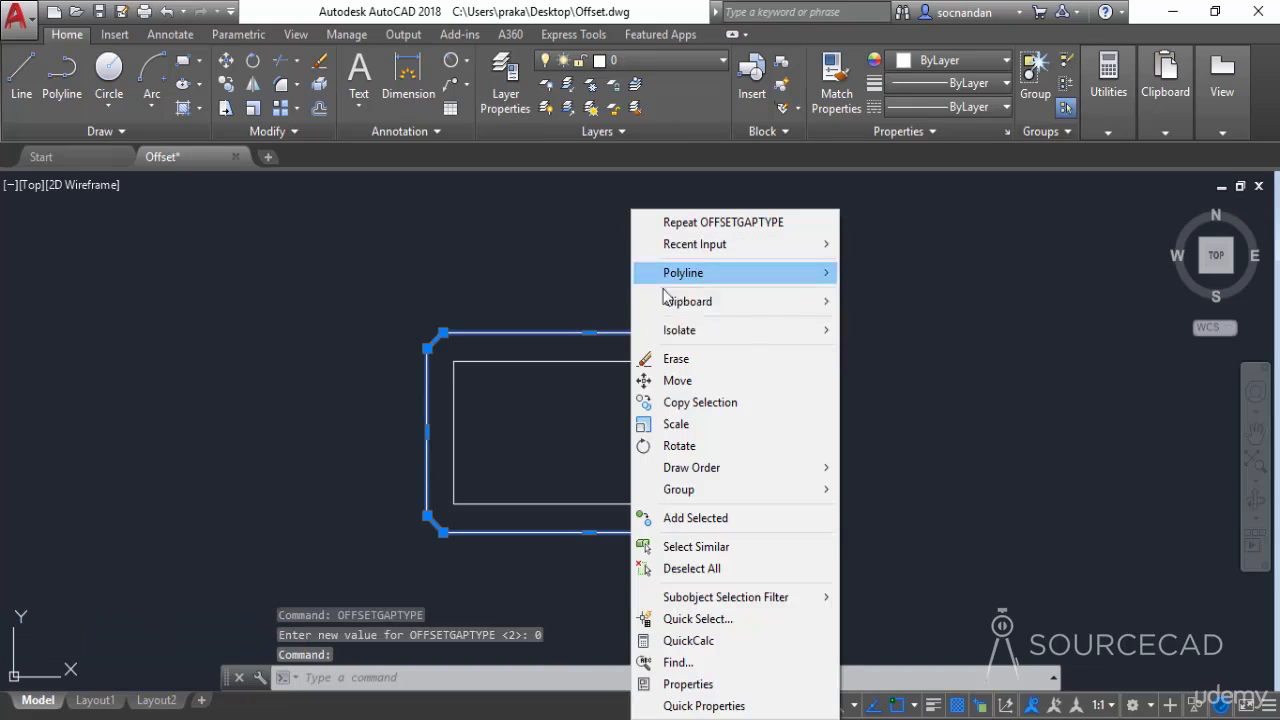
left_click(700, 358)
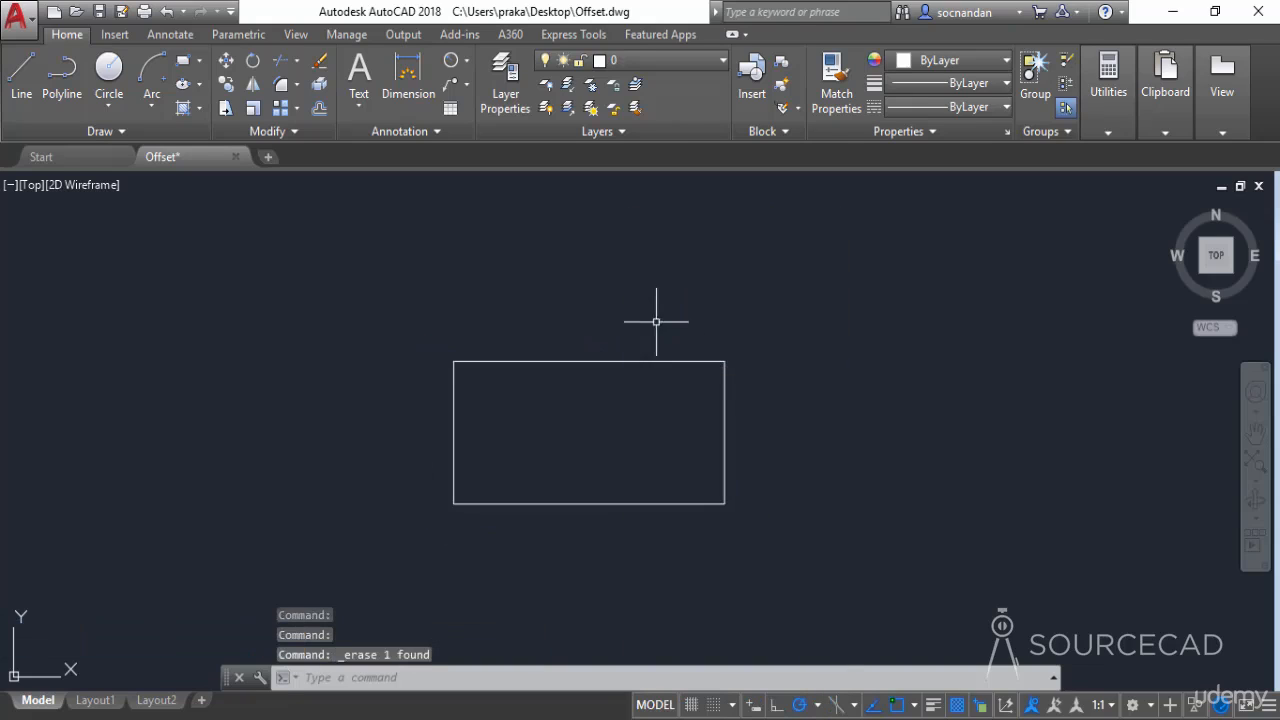
Offset the rectangle outward with the Through option, using a point level with the midpoint of its right edge and a short distance outside it
left_click(319, 109)
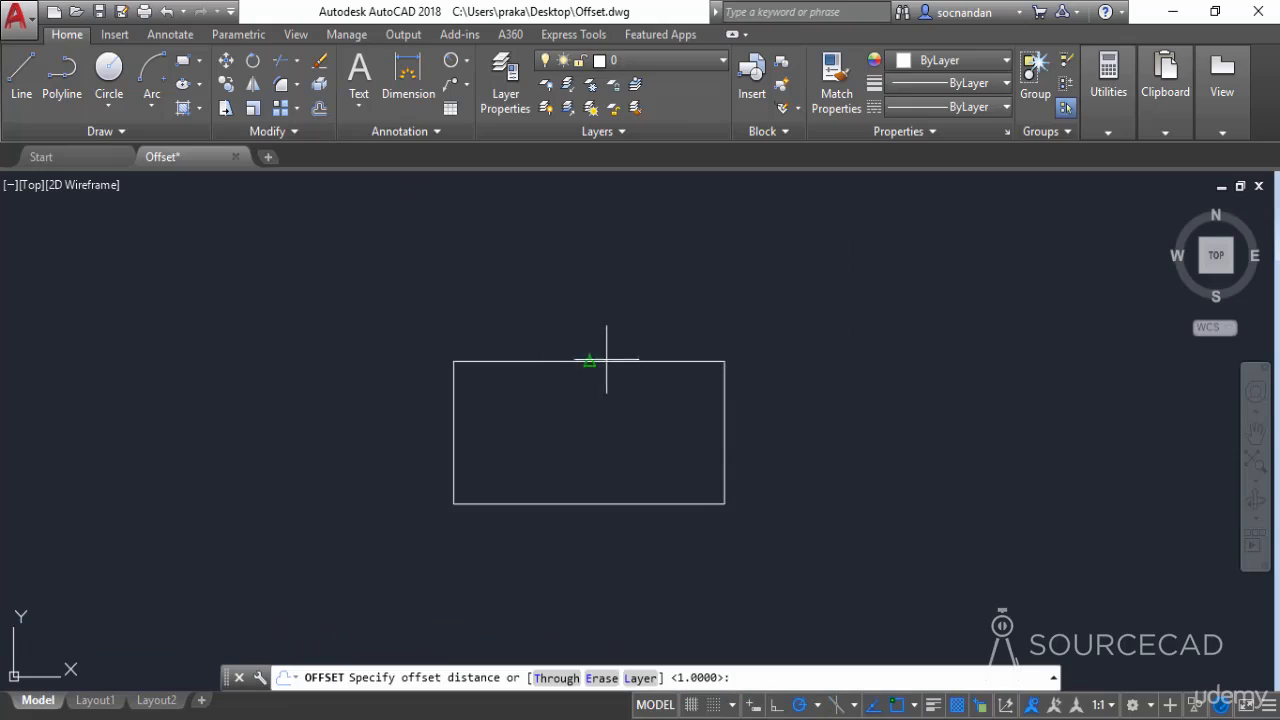
left_click(557, 678)
left_click(727, 440)
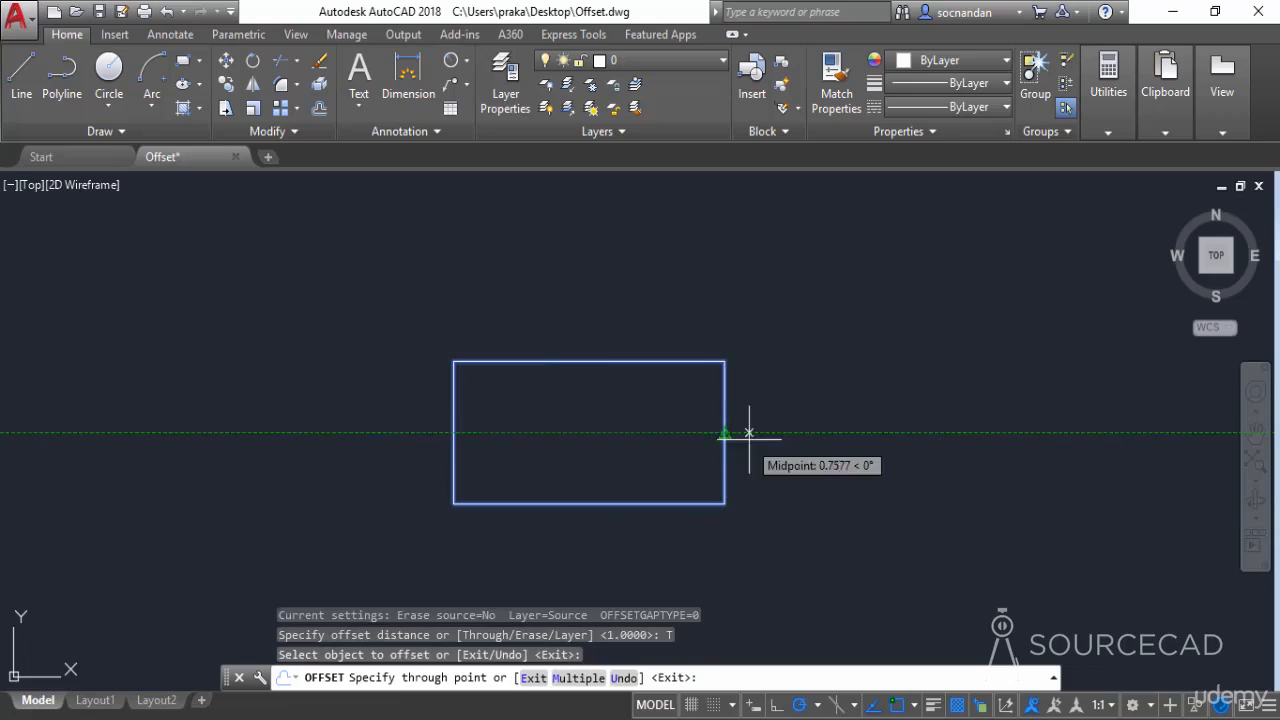
left_click(766, 433)
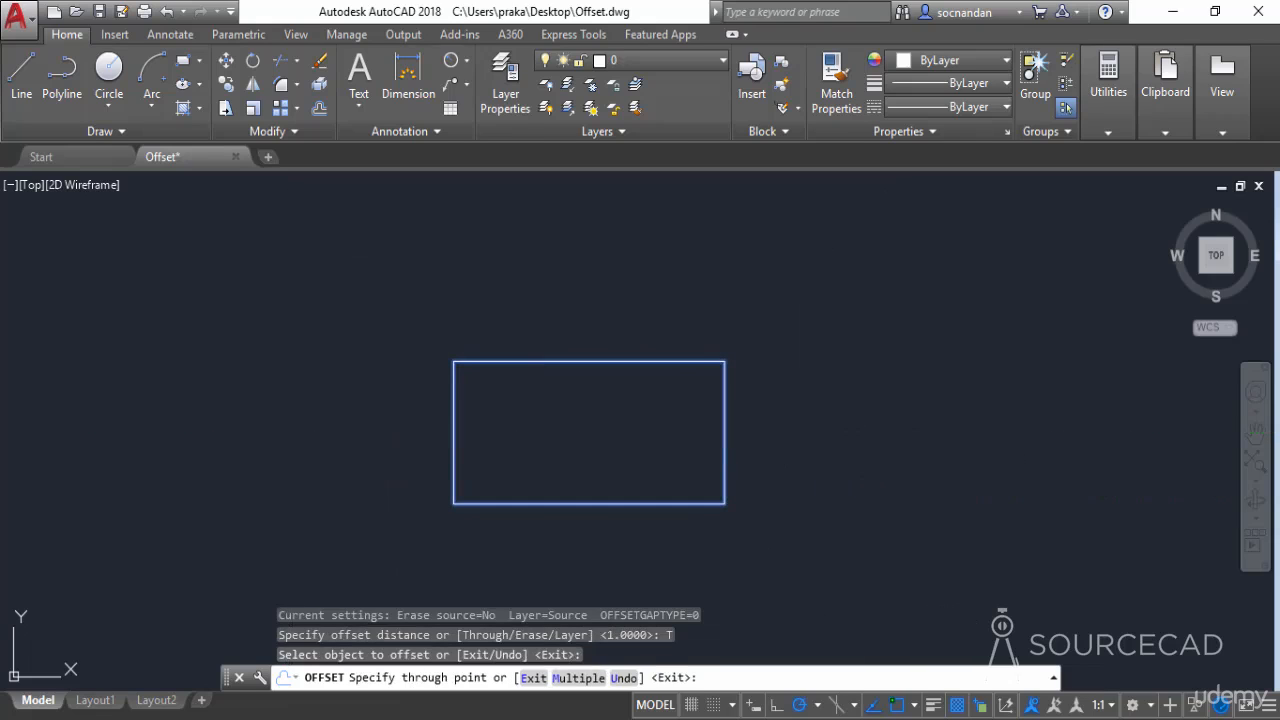
key("Escape")
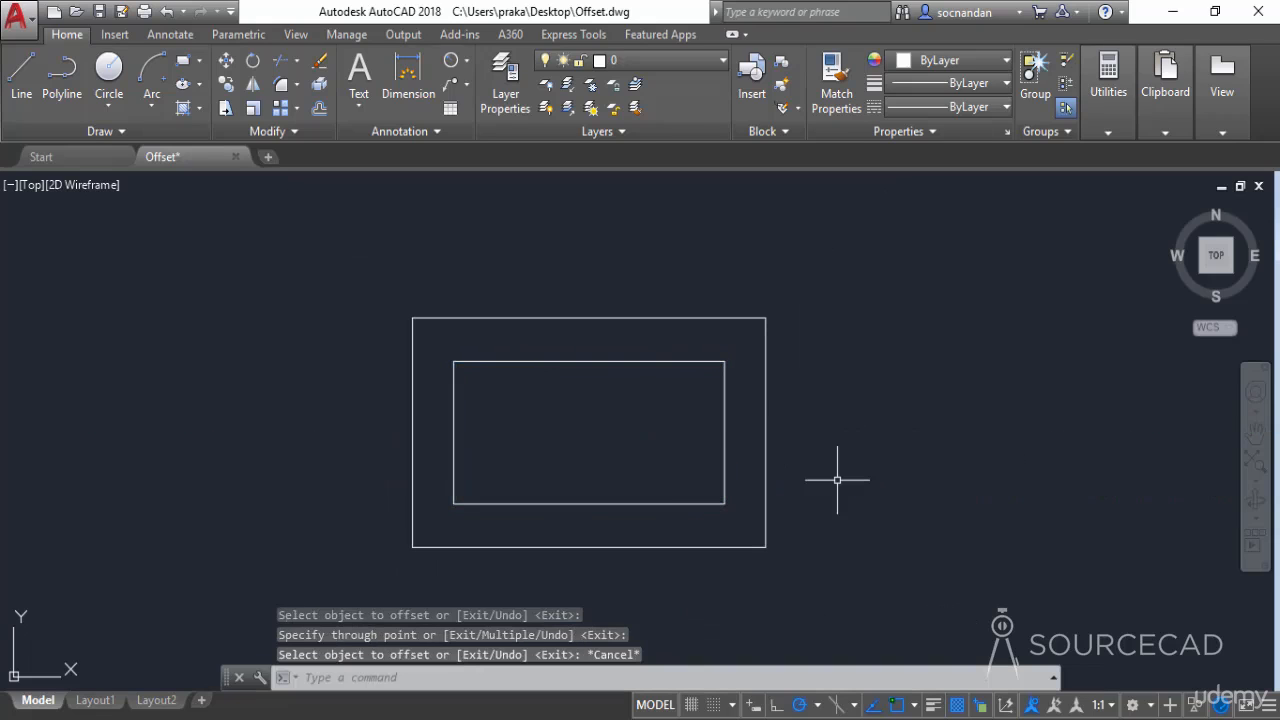